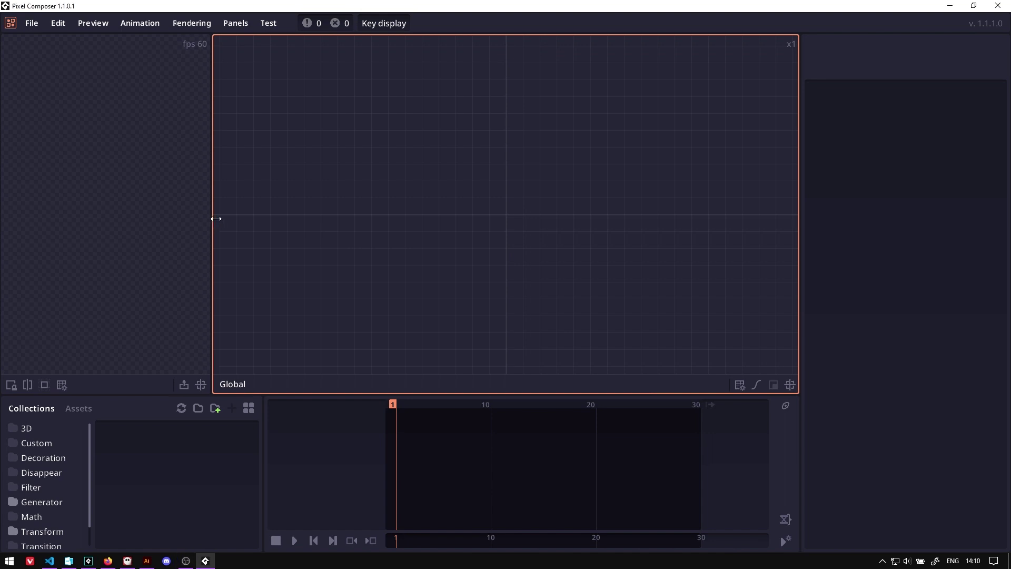
Step: Widen the preview area and add a Shape node that outputs an 8 × 8 px rectangle
{"action": "left_click_drag", "start_coordinate": [213, 220], "coordinate": [249, 224]}
{"action": "right_click", "coordinate": [361, 188]}
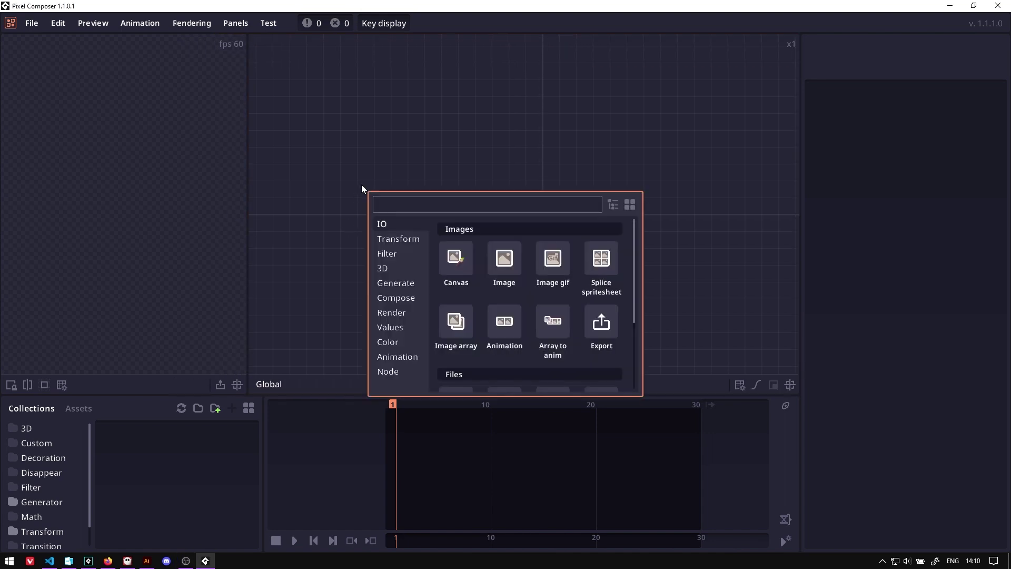
{"action": "type", "text": "shape"}
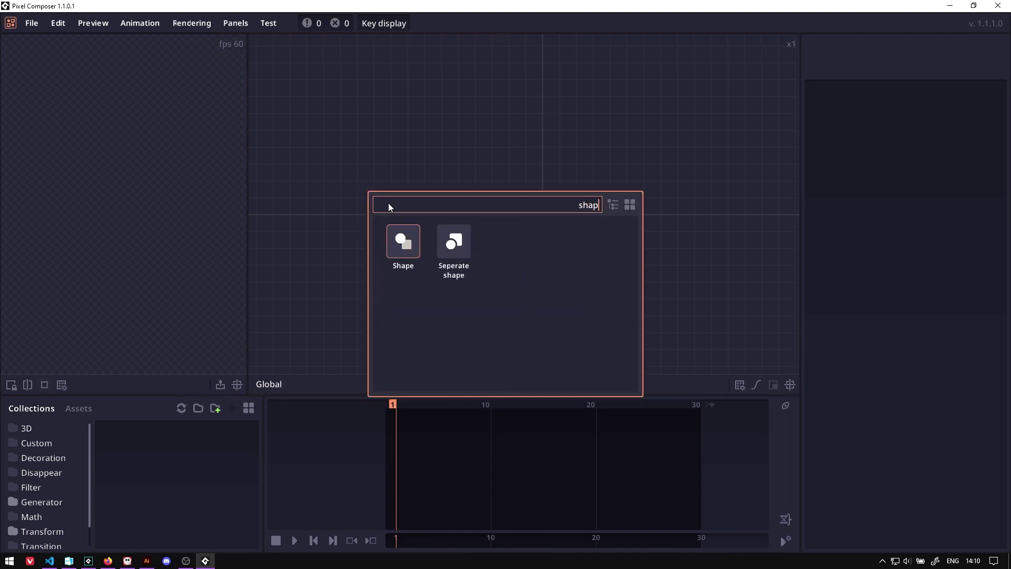
{"action": "left_click", "coordinate": [396, 232]}
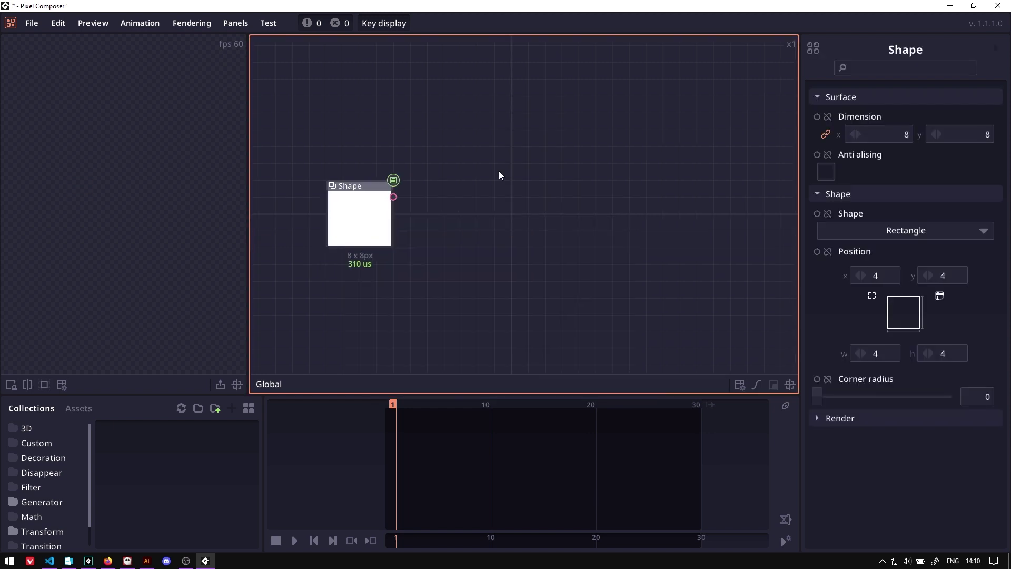
{"action": "left_click_drag", "start_coordinate": [499, 172], "coordinate": [493, 188]}
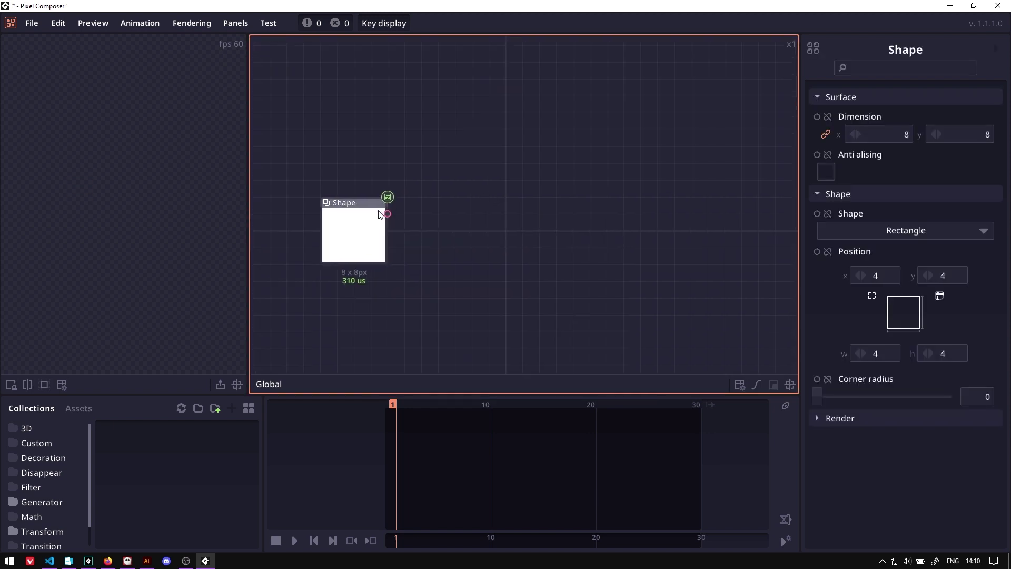
Step: Add a Scatter node fed by the Shape node's output
{"action": "left_click_drag", "start_coordinate": [390, 217], "coordinate": [464, 160]}
{"action": "type", "text": "scatt"}
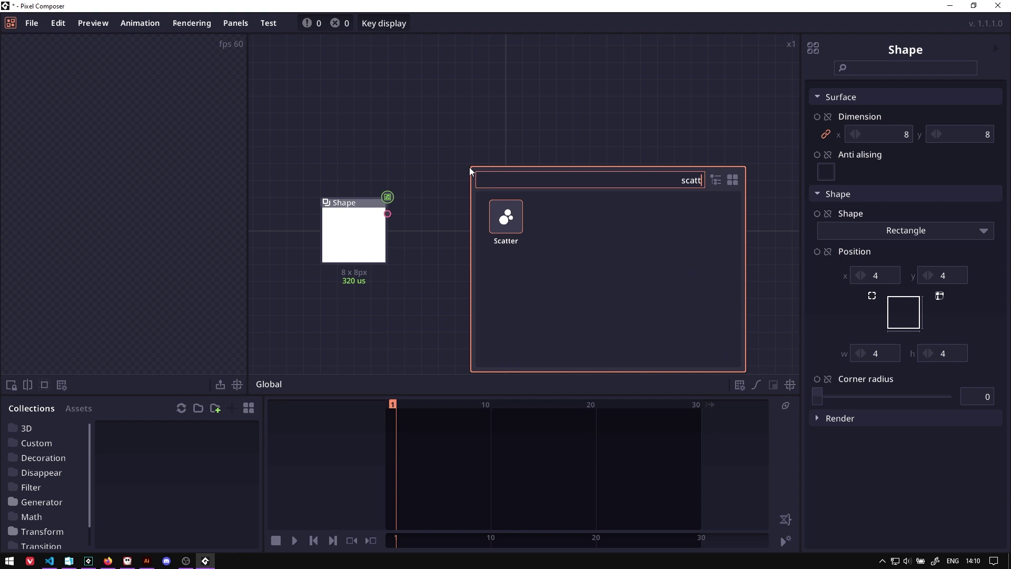
{"action": "left_click", "coordinate": [505, 213]}
{"action": "left_click_drag", "start_coordinate": [500, 198], "coordinate": [500, 181]}
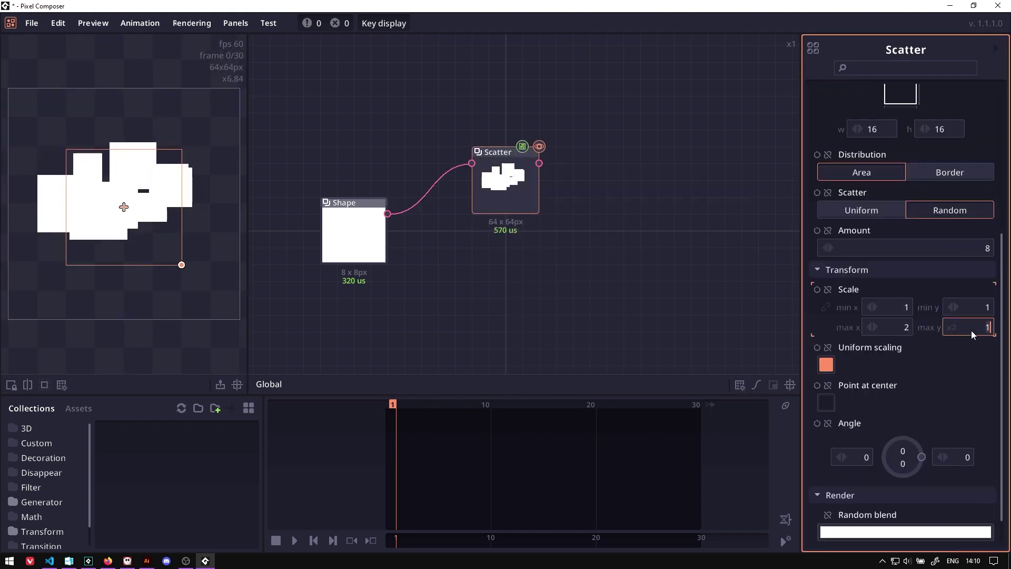
Step: Set the Scatter node's maximum scale to 2 in y as well as x, and turn off uniform scaling
{"action": "type", "text": "2"}
{"action": "key", "text": "Return"}
{"action": "left_click", "coordinate": [825, 364]}
Step: Add a Mirror node fed by the Scatter node's output
{"action": "left_click_drag", "start_coordinate": [587, 267], "coordinate": [568, 262]}
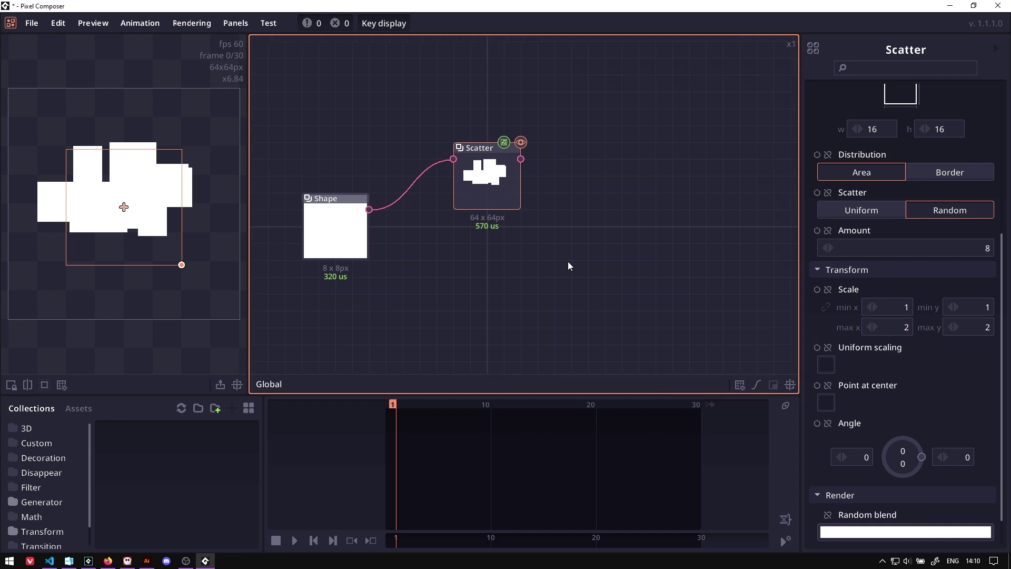
{"action": "left_click_drag", "start_coordinate": [520, 159], "coordinate": [546, 156]}
{"action": "left_click", "coordinate": [634, 220]}
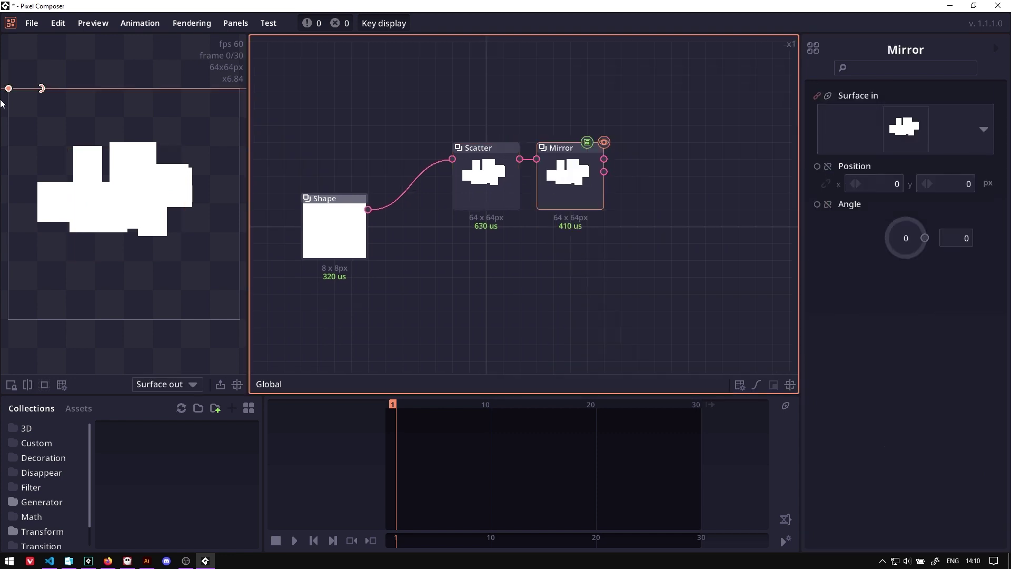
Step: Center the mirror at relative position 0.50, 0.50 with angle 180, and reshape the Scatter area to width 22 and height 7
{"action": "left_click_drag", "start_coordinate": [8, 88], "coordinate": [126, 212]}
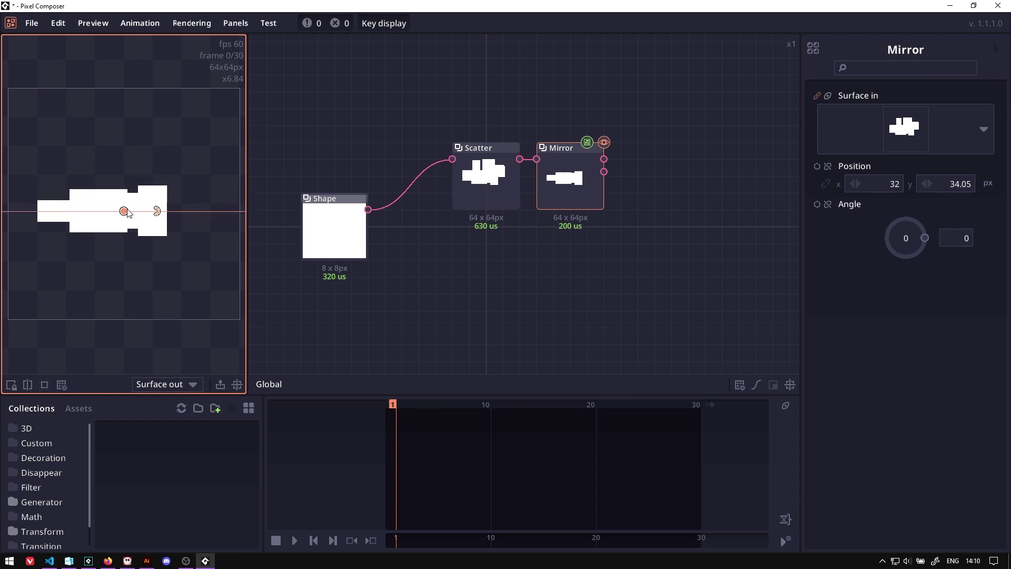
{"action": "left_click", "coordinate": [987, 184]}
{"action": "left_click", "coordinate": [826, 184]}
{"action": "left_click", "coordinate": [898, 184]}
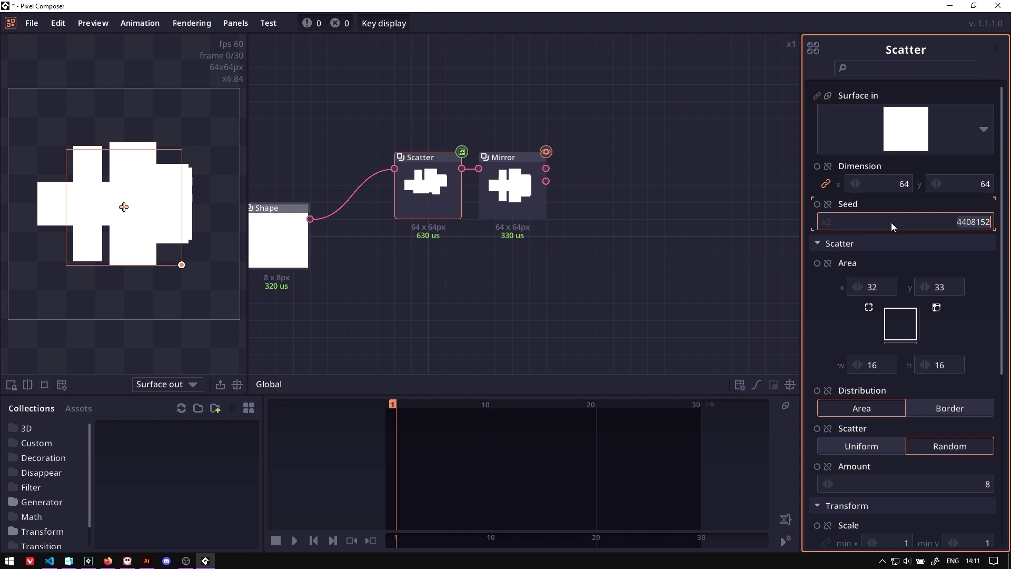
{"action": "left_click", "coordinate": [935, 305]}
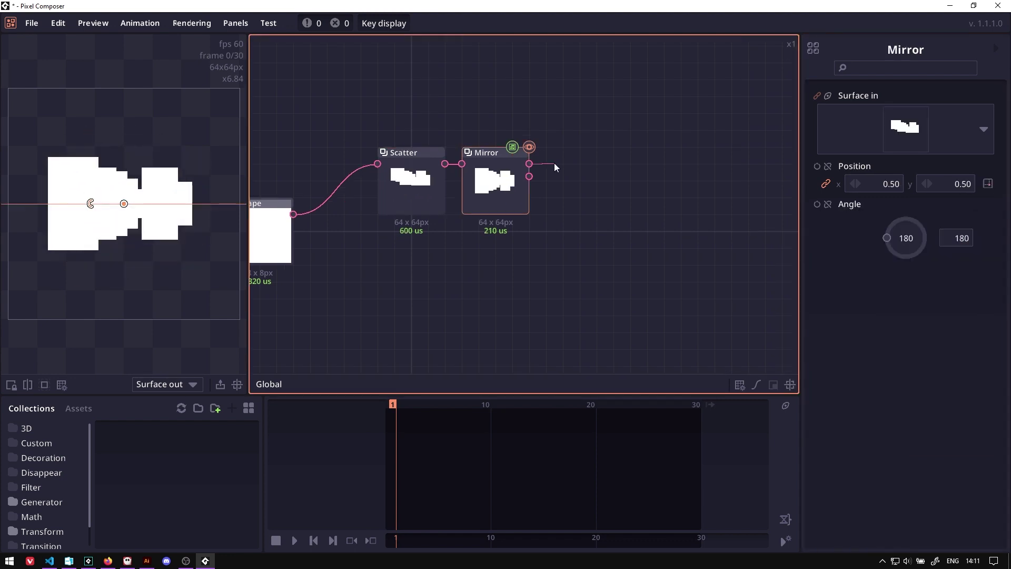
Step: Chain a Bevel node with height 2 and a Normal node after the Mirror node
{"action": "left_click_drag", "start_coordinate": [554, 168], "coordinate": [554, 168]}
{"action": "left_click_drag", "start_coordinate": [554, 168], "coordinate": [554, 167]}
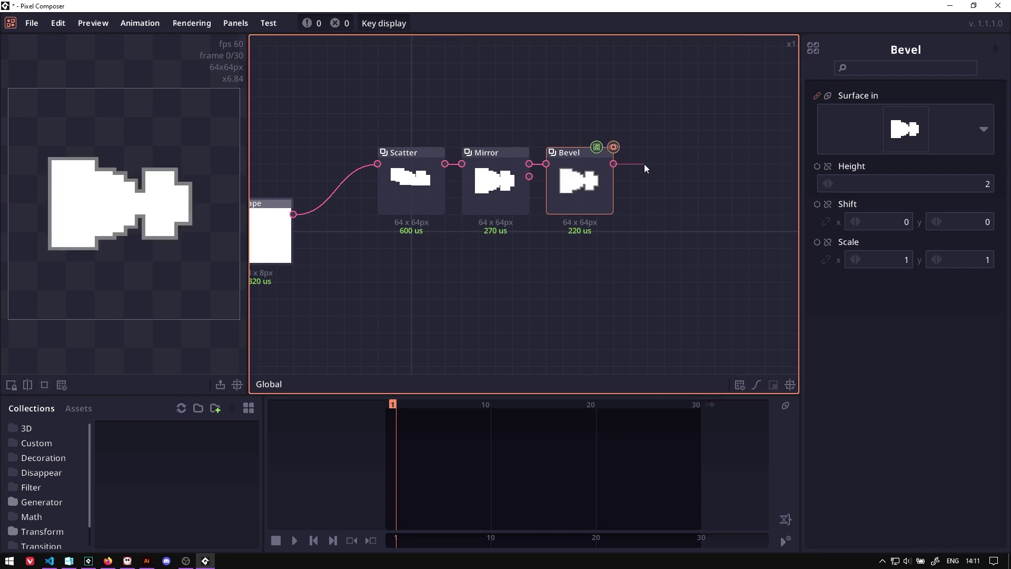
{"action": "left_click_drag", "start_coordinate": [643, 164], "coordinate": [643, 164]}
{"action": "type", "text": "nor"}
{"action": "key", "text": "Return"}
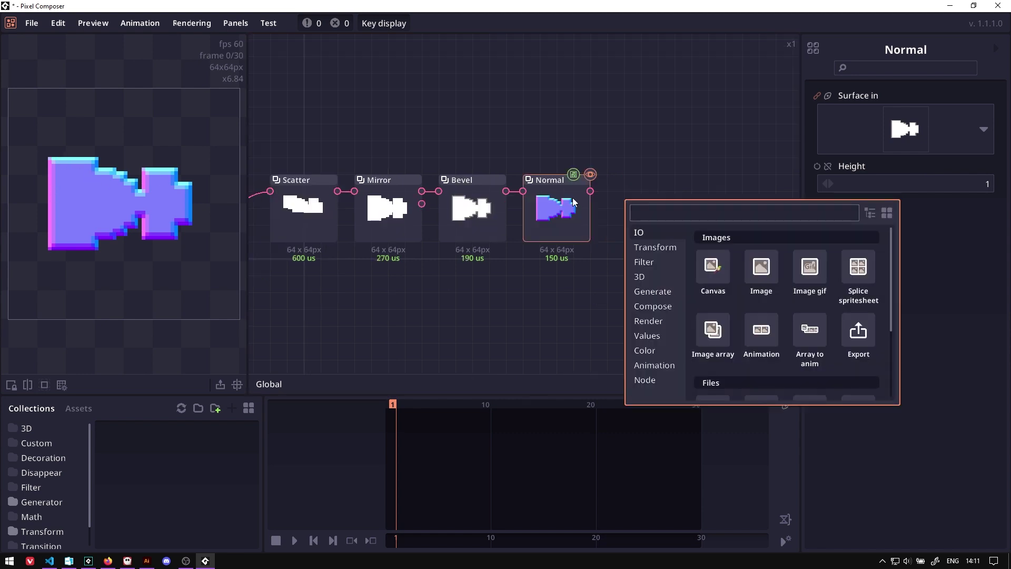
Step: Add a Color replace node fed by the Normal node's output
{"action": "key", "text": "BackSpace"}
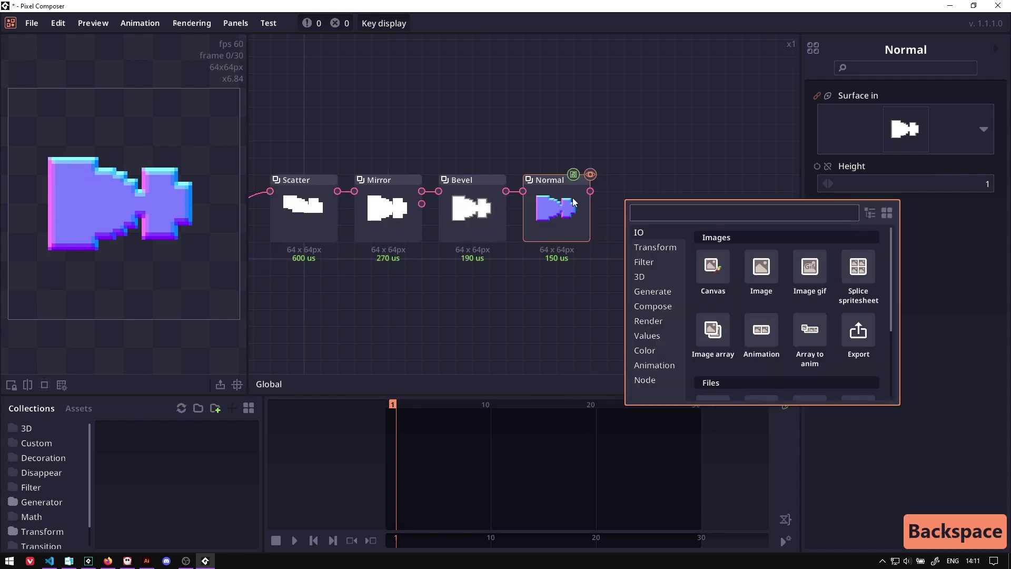
{"action": "type", "text": "repl"}
{"action": "key", "text": "Return"}
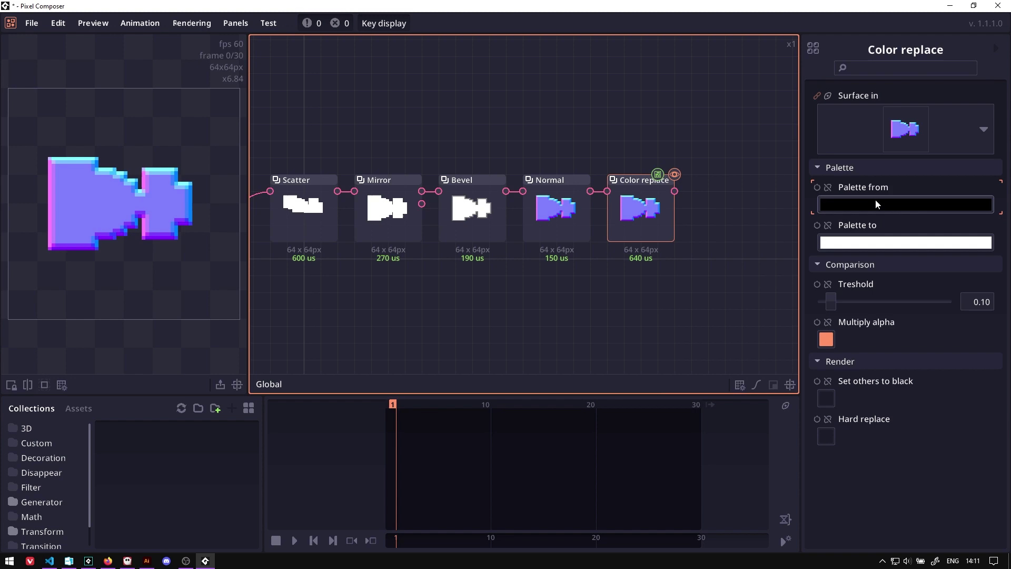
Step: Fill Palette from with five colors sampled from the preview: cyan, pink, light violet, blue and purple (7f00ff)
{"action": "left_click", "coordinate": [875, 204]}
{"action": "left_click", "coordinate": [475, 380]}
{"action": "left_click", "coordinate": [618, 203]}
{"action": "left_click", "coordinate": [475, 380]}
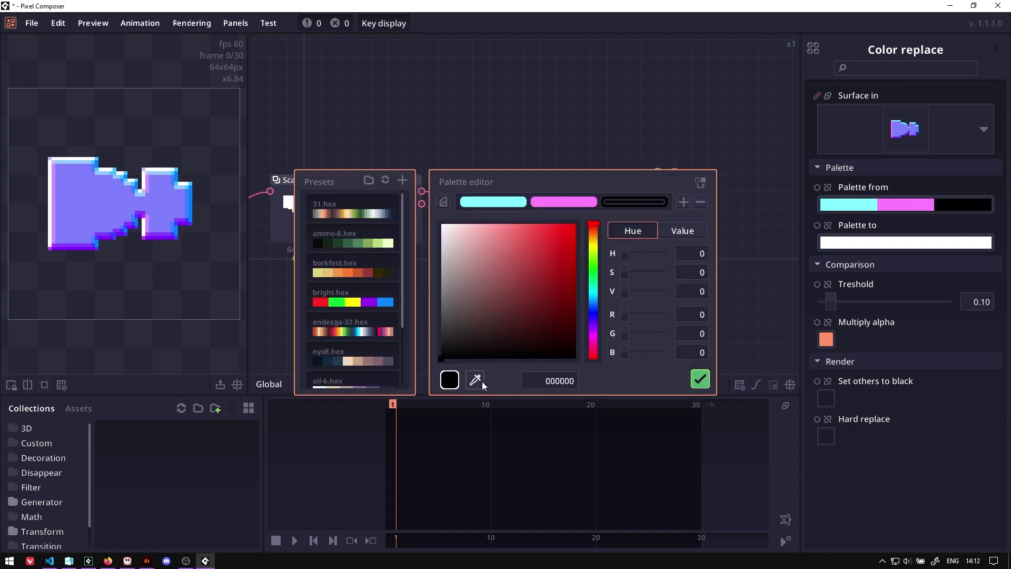
{"action": "left_click", "coordinate": [475, 379]}
{"action": "left_click", "coordinate": [684, 201]}
{"action": "left_click", "coordinate": [475, 380]}
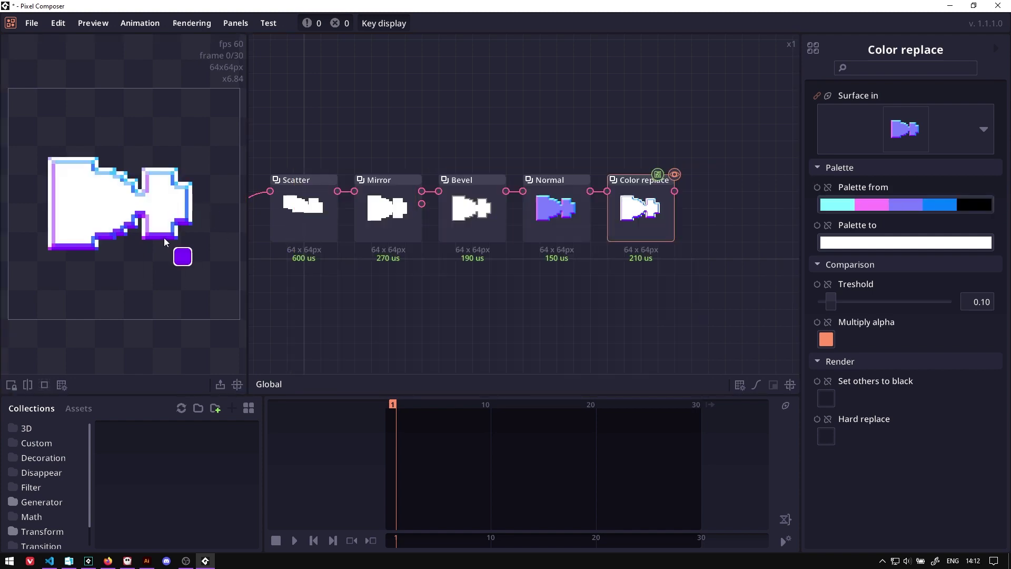
{"action": "left_click", "coordinate": [164, 238]}
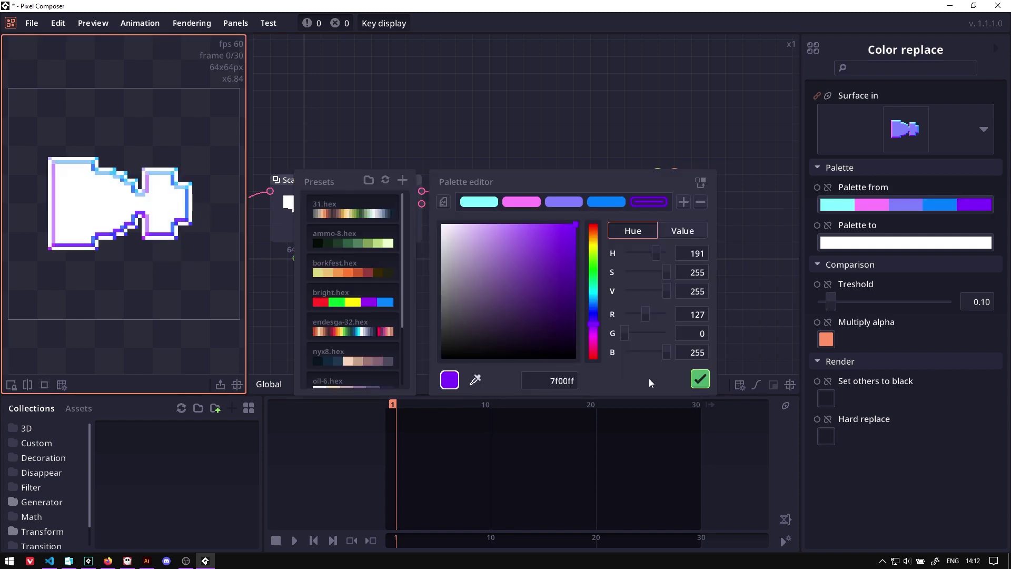
{"action": "left_click", "coordinate": [705, 378]}
Step: Set the Color replace threshold to 0.41 and enable hard replace
{"action": "left_click_drag", "start_coordinate": [835, 301], "coordinate": [873, 301]}
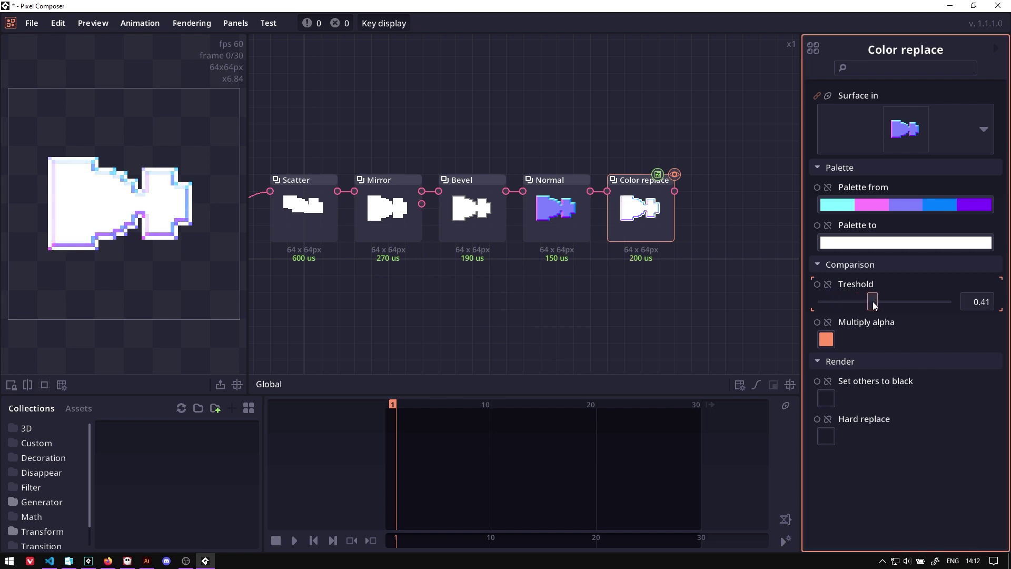
{"action": "left_click", "coordinate": [826, 436]}
{"action": "left_click_drag", "start_coordinate": [537, 230], "coordinate": [553, 229]}
Step: Load the oil-6.hex preset into Palette to and remove its white color
{"action": "left_click", "coordinate": [876, 243]}
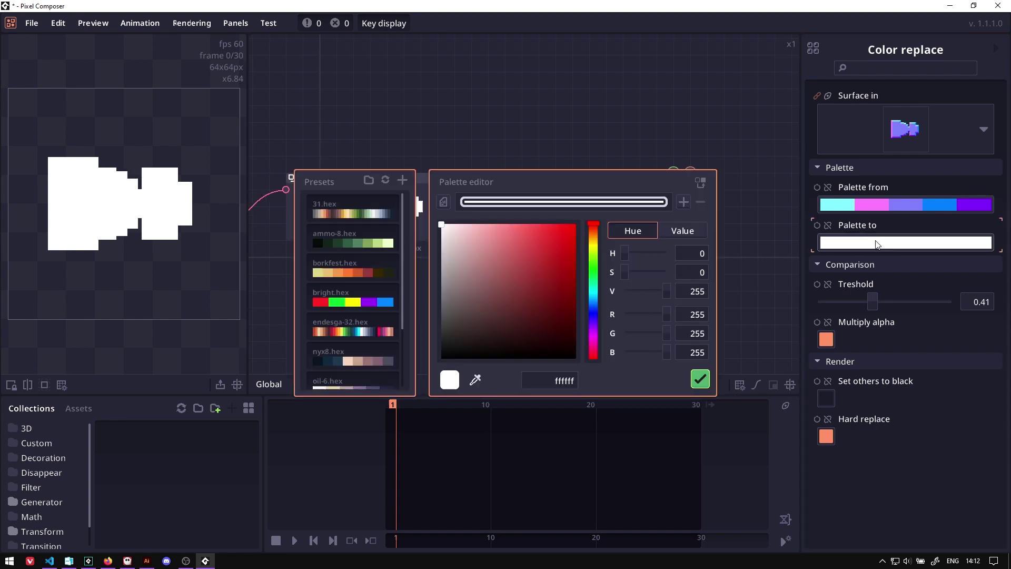
{"action": "scroll", "coordinate": [361, 300], "scroll_direction": "down", "scroll_amount": 3}
{"action": "left_click", "coordinate": [362, 305]}
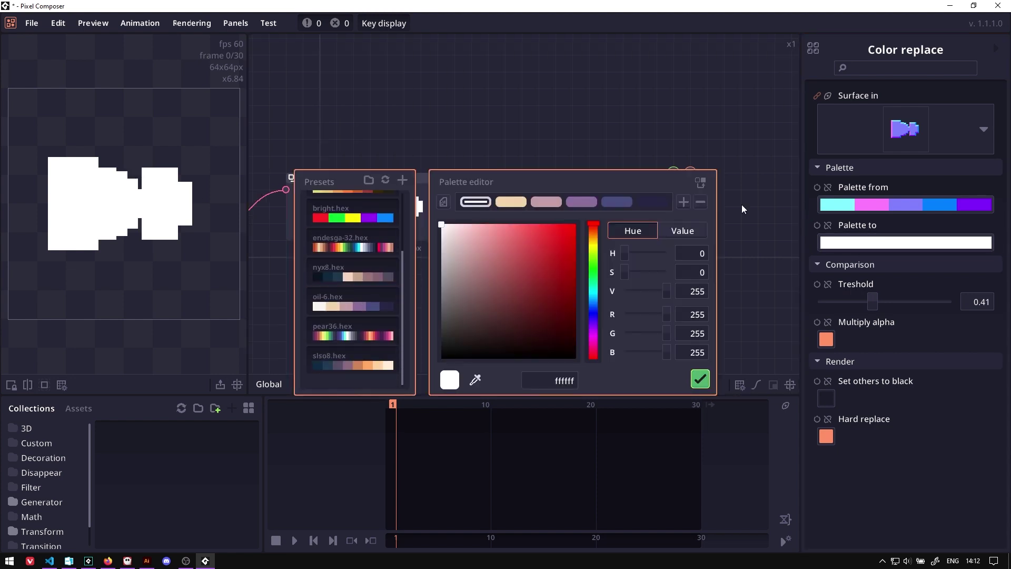
{"action": "left_click", "coordinate": [704, 201]}
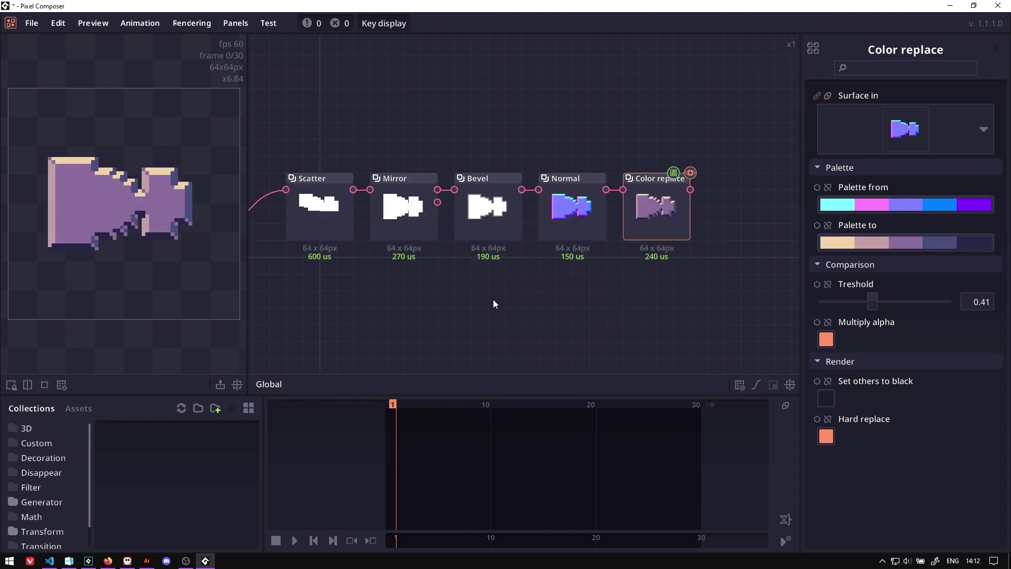
Step: Select the Scatter node and set its seed to 4408127.19
{"action": "left_click_drag", "start_coordinate": [493, 299], "coordinate": [534, 292]}
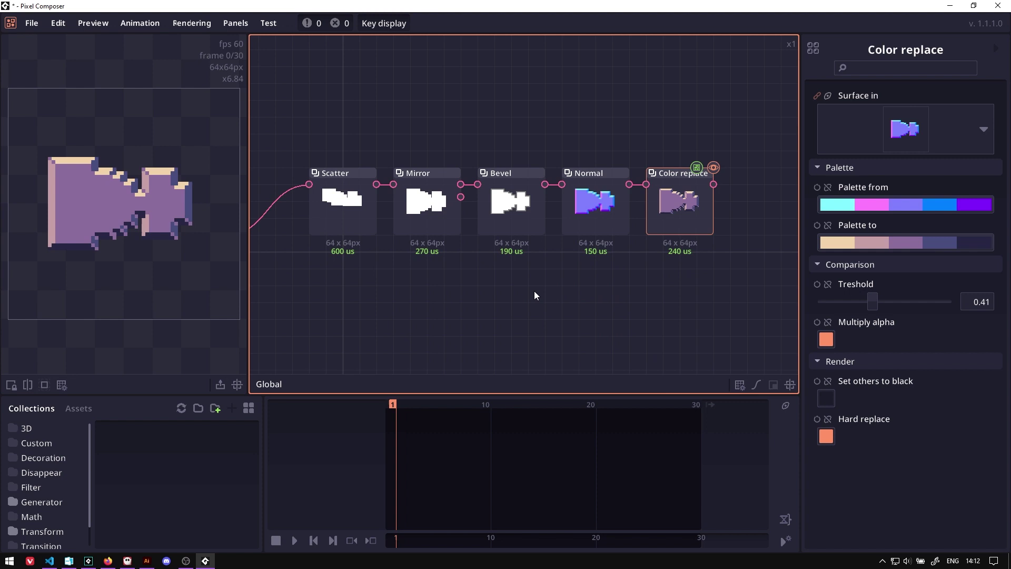
{"action": "left_click", "coordinate": [311, 207]}
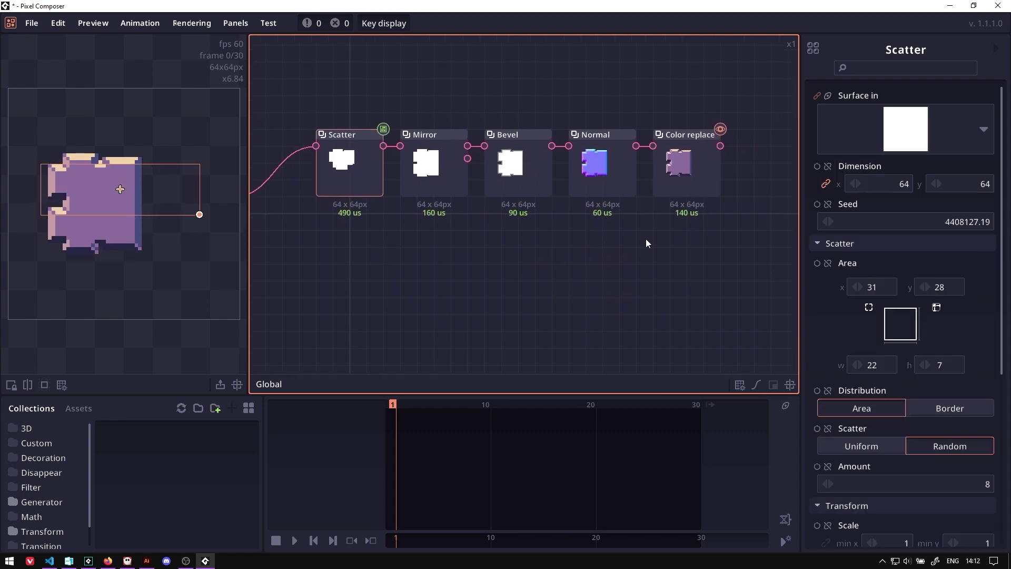
Step: Duplicate the node chain from Scatter to Color replace and connect the Shape output to the duplicated Scatter node
{"action": "left_click_drag", "start_coordinate": [744, 267], "coordinate": [308, 100]}
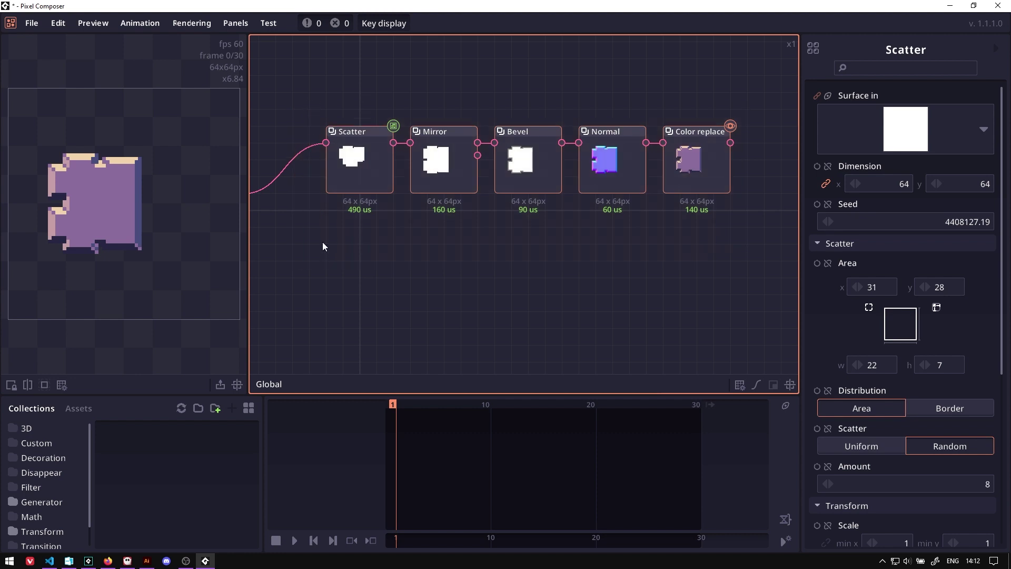
{"action": "key", "text": "ctrl+d"}
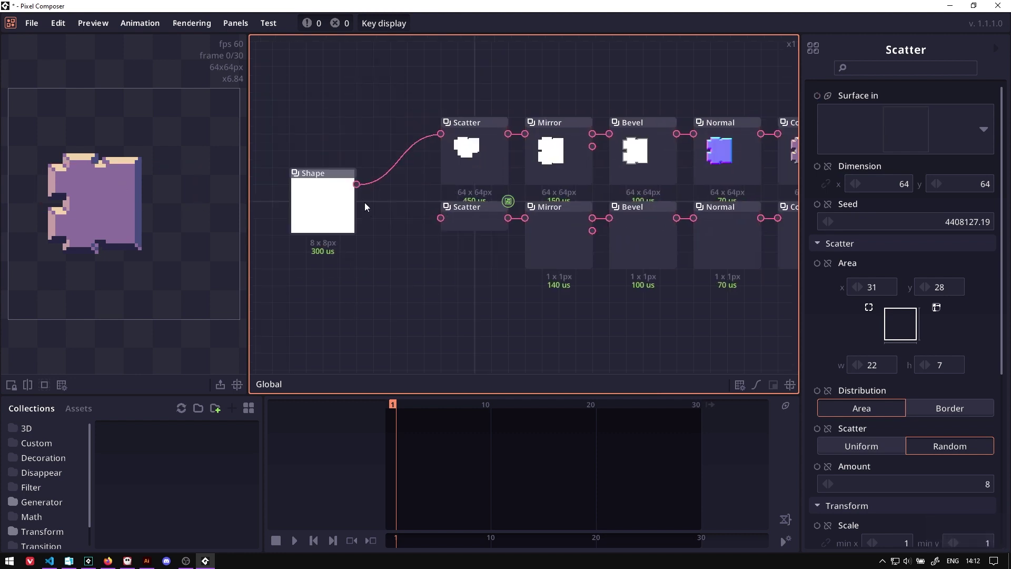
{"action": "left_click_drag", "start_coordinate": [357, 185], "coordinate": [441, 218]}
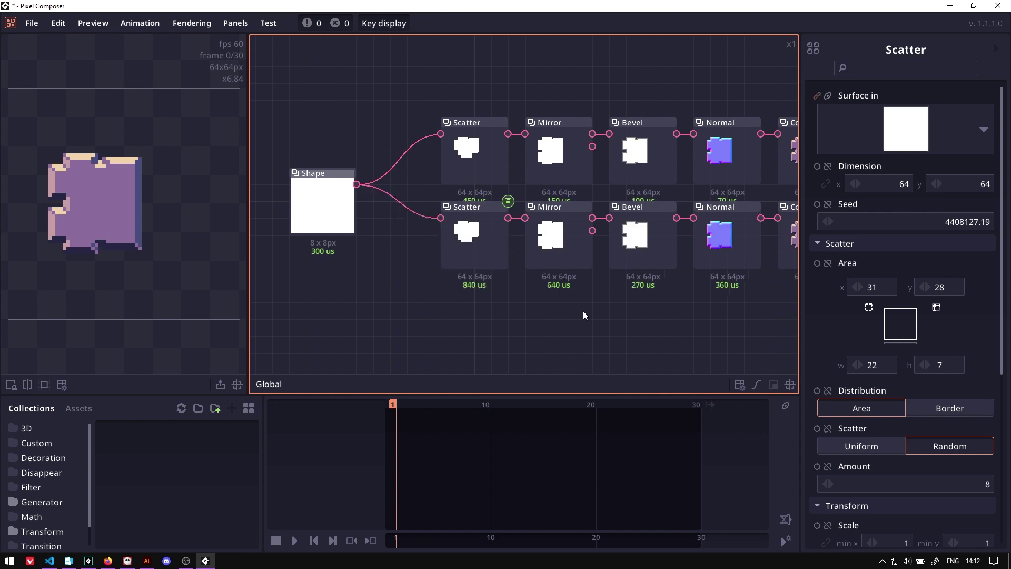
Step: Expose the seed value as an input junction on both Scatter nodes
{"action": "left_click_drag", "start_coordinate": [583, 315], "coordinate": [474, 301]}
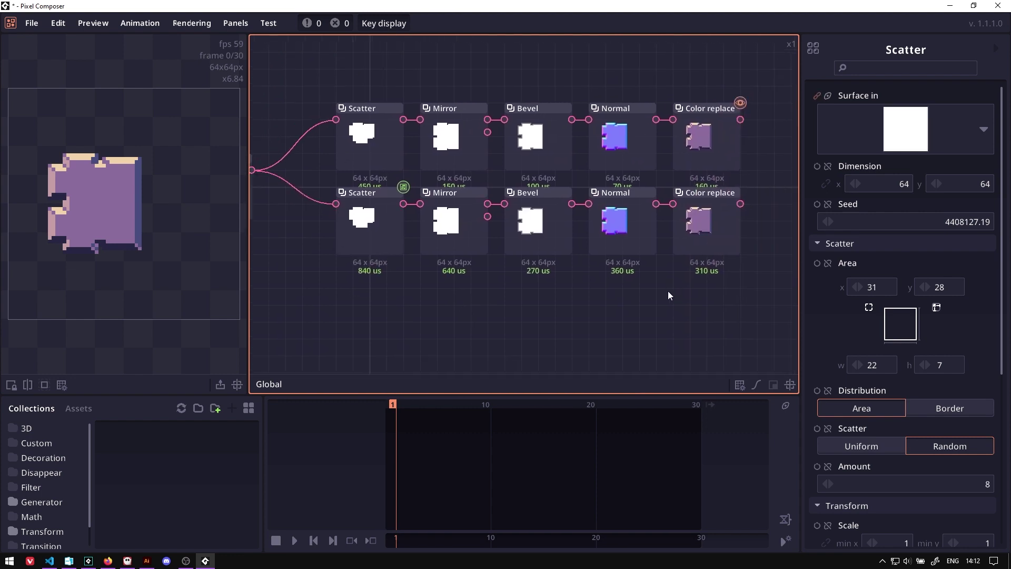
{"action": "left_click", "coordinate": [681, 146]}
{"action": "left_click_drag", "start_coordinate": [378, 242], "coordinate": [467, 249]}
{"action": "left_click", "coordinate": [442, 148]}
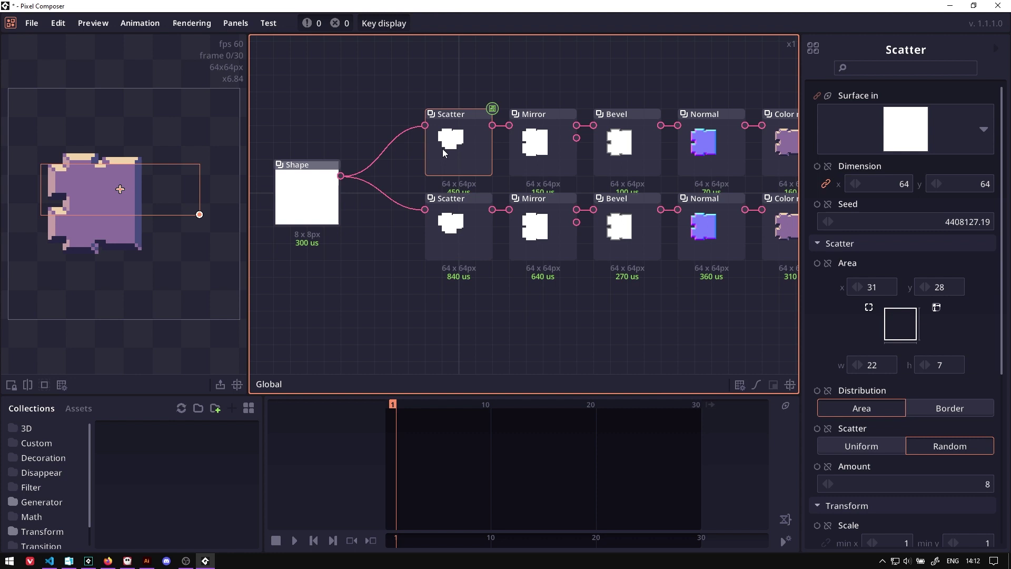
{"action": "left_click", "coordinate": [461, 237]}
{"action": "left_click", "coordinate": [460, 151]}
{"action": "left_click", "coordinate": [451, 234]}
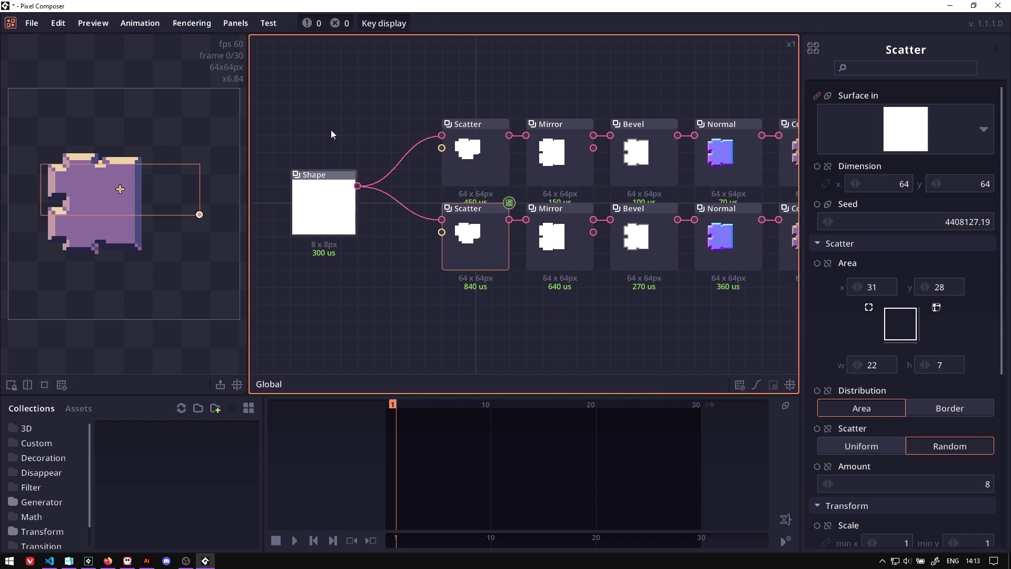
{"action": "left_click", "coordinate": [322, 126]}
Step: Drive both Scatter seeds from a Number node extracted from the upper node's seed, with its value set to -12
{"action": "left_click", "coordinate": [478, 164]}
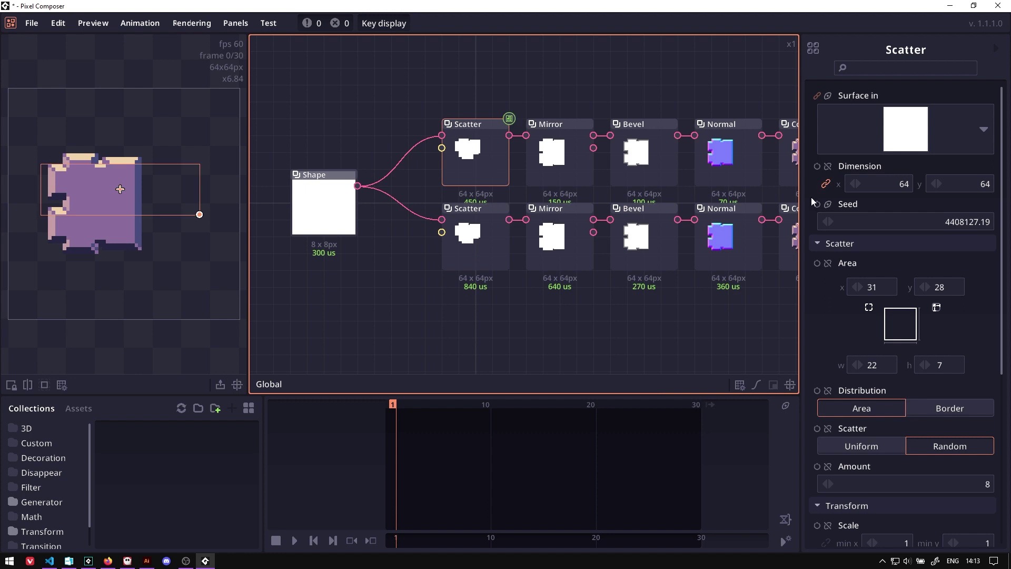
{"action": "right_click", "coordinate": [860, 204]}
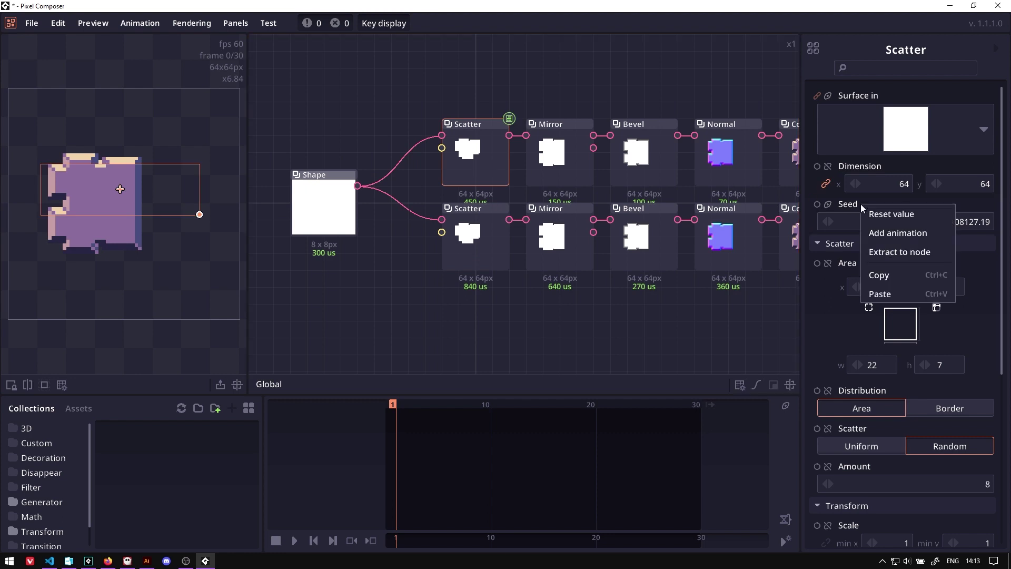
{"action": "left_click", "coordinate": [889, 252]}
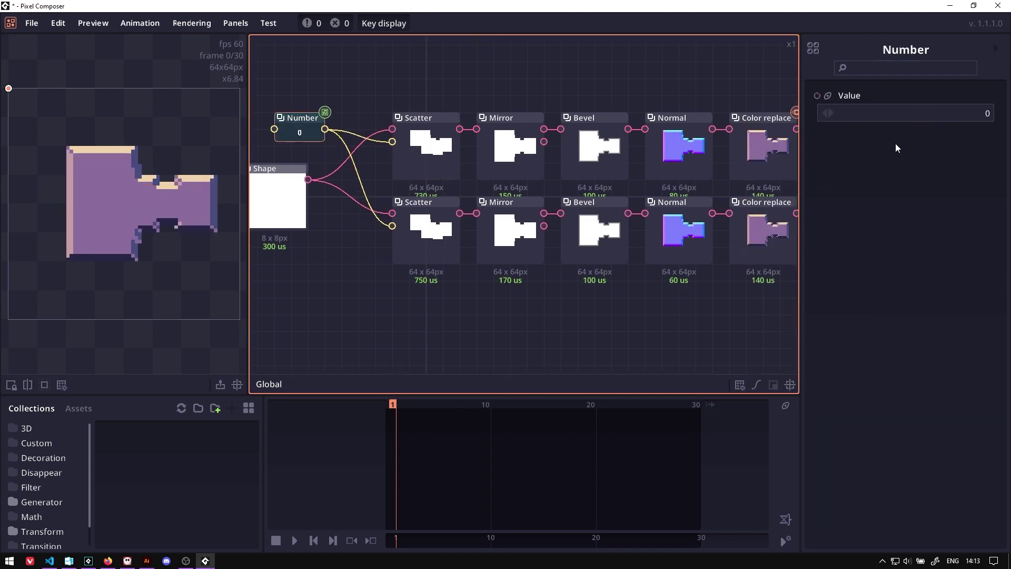
{"action": "left_click_drag", "start_coordinate": [889, 135], "coordinate": [902, 222]}
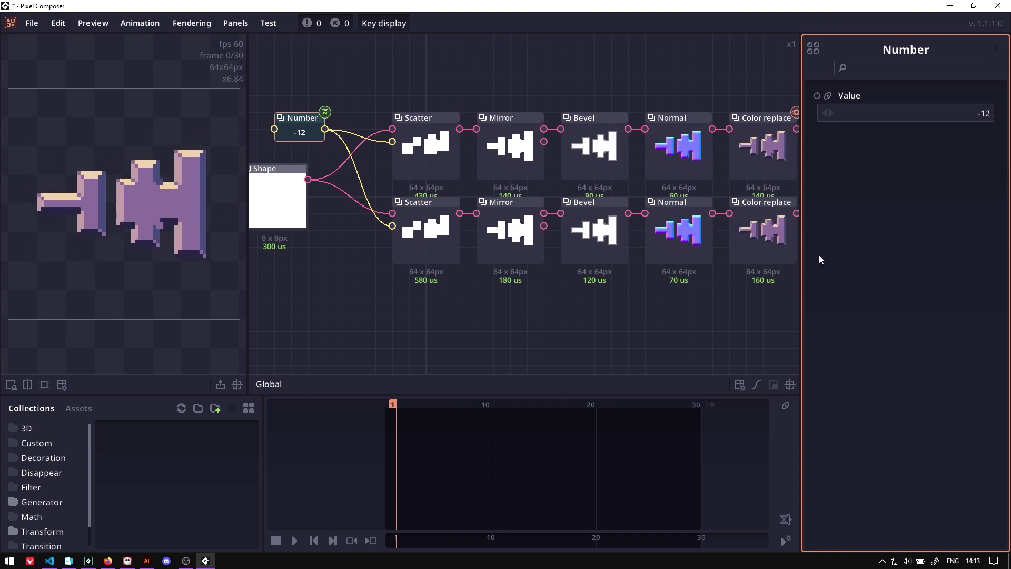
Step: Set the lower Scatter node's scale to a minimum of 0.75 and a maximum of 1 on both axes
{"action": "left_click", "coordinate": [408, 250]}
{"action": "scroll", "coordinate": [908, 352], "scroll_direction": "down", "scroll_amount": 5}
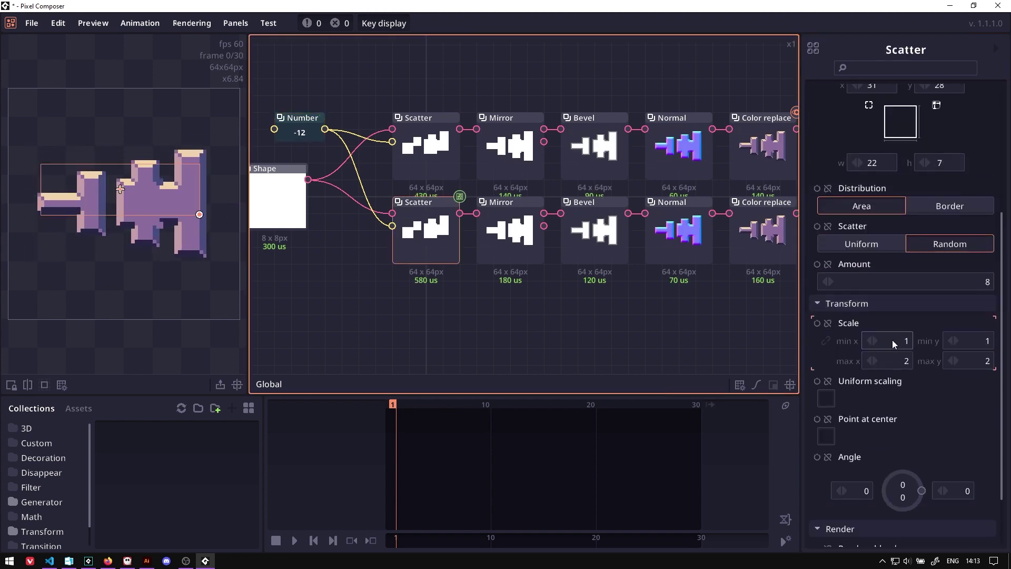
{"action": "left_click", "coordinate": [892, 341]}
{"action": "type", "text": "0.75"}
{"action": "key", "text": "Tab"}
{"action": "type", "text": "1"}
{"action": "key", "text": "Tab"}
{"action": "type", "text": "0.75"}
{"action": "key", "text": "Tab"}
{"action": "type", "text": "1"}
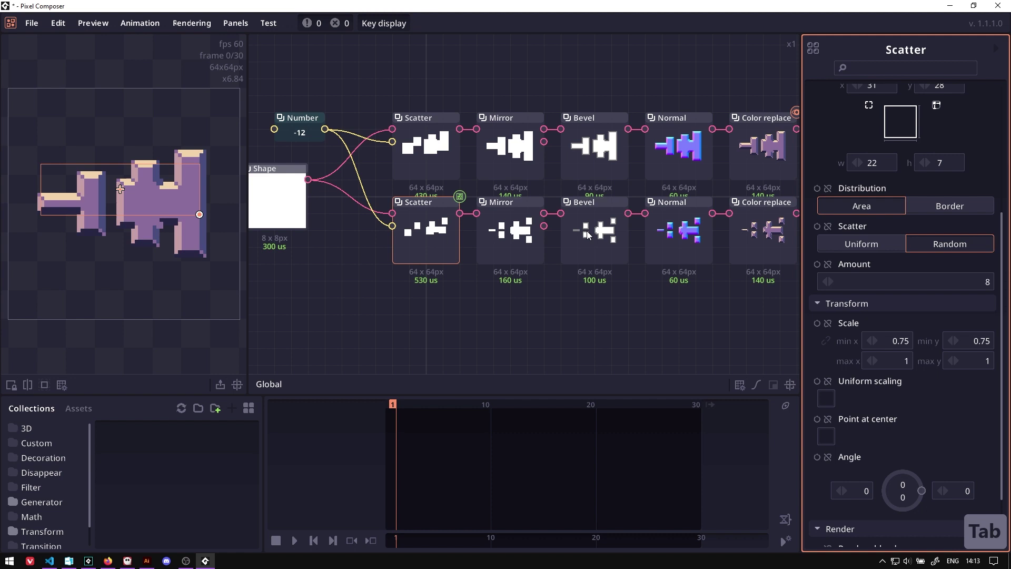
Step: Set the height of the Bevel node in the lower chain to 1
{"action": "left_click", "coordinate": [586, 232]}
{"action": "left_click_drag", "start_coordinate": [895, 188], "coordinate": [886, 185]}
Step: Combine the outputs of both Color replace nodes in a new Composite node
{"action": "left_click_drag", "start_coordinate": [788, 225], "coordinate": [613, 216]}
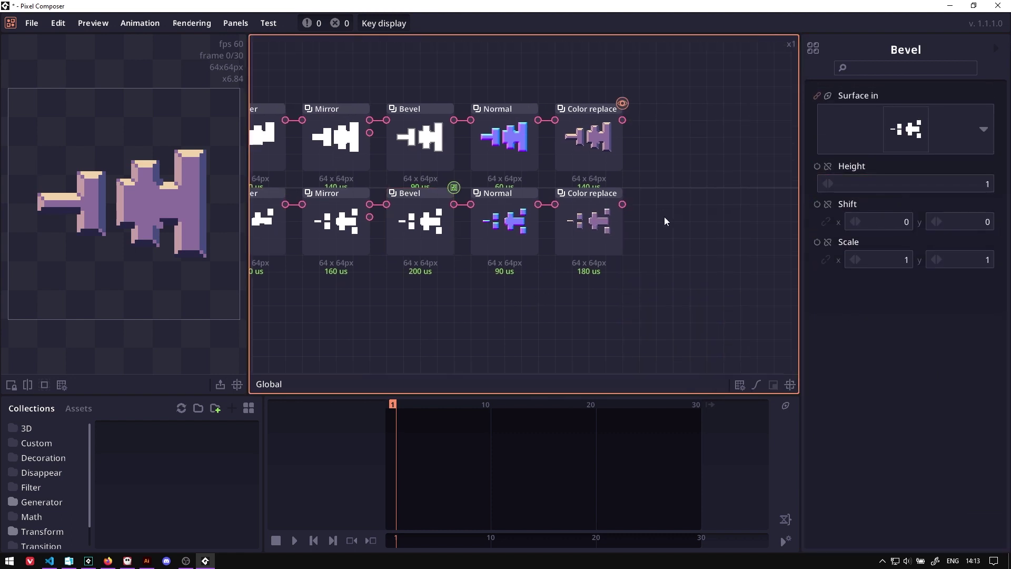
{"action": "left_click_drag", "start_coordinate": [663, 122], "coordinate": [586, 263]}
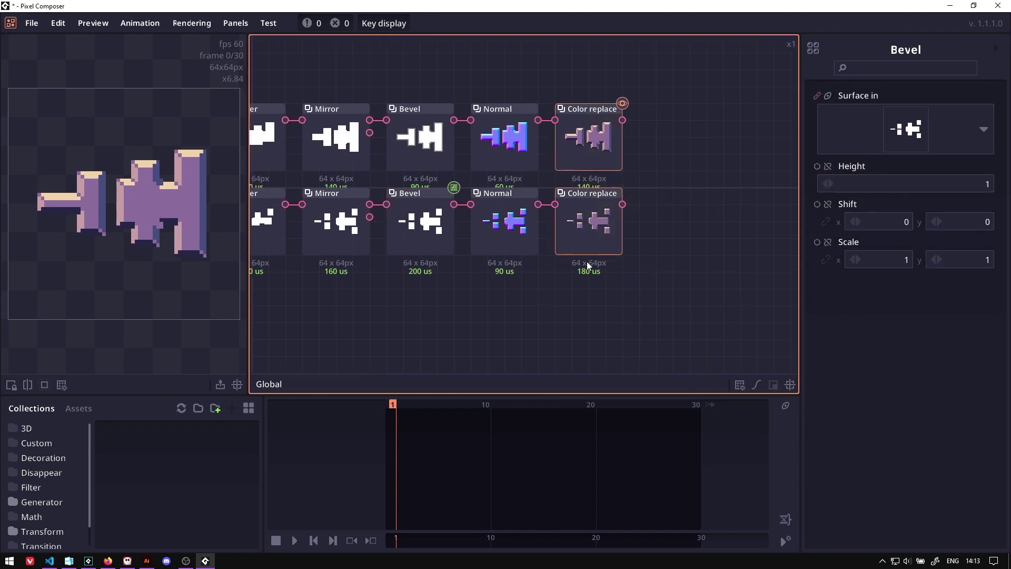
{"action": "key", "text": "ctrl+shift+b"}
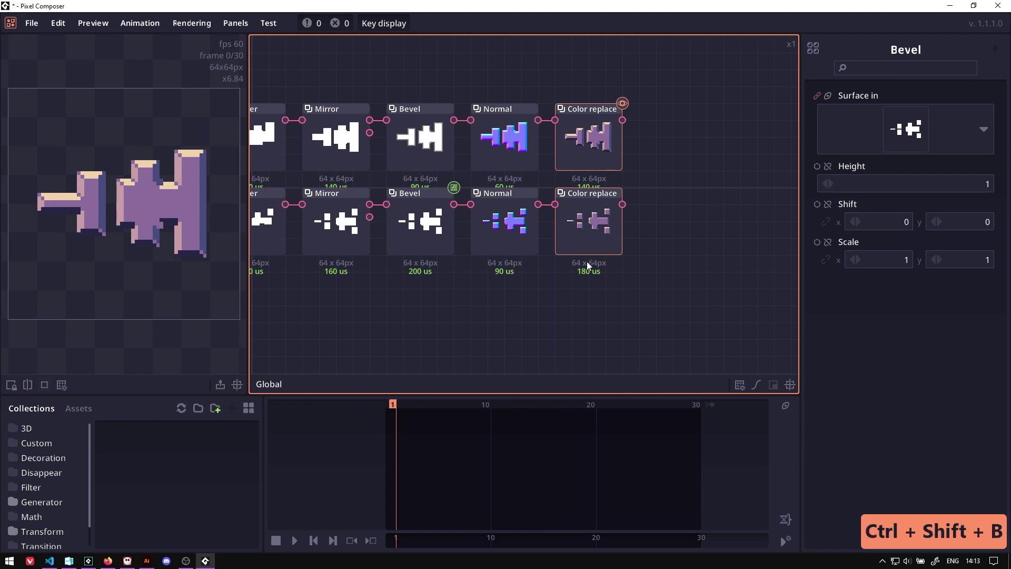
Step: Change the Number node's value to -11.38 to try another seed on the composited ship
{"action": "scroll", "coordinate": [586, 261], "scroll_direction": "down", "scroll_amount": 2}
{"action": "left_click", "coordinate": [321, 173]}
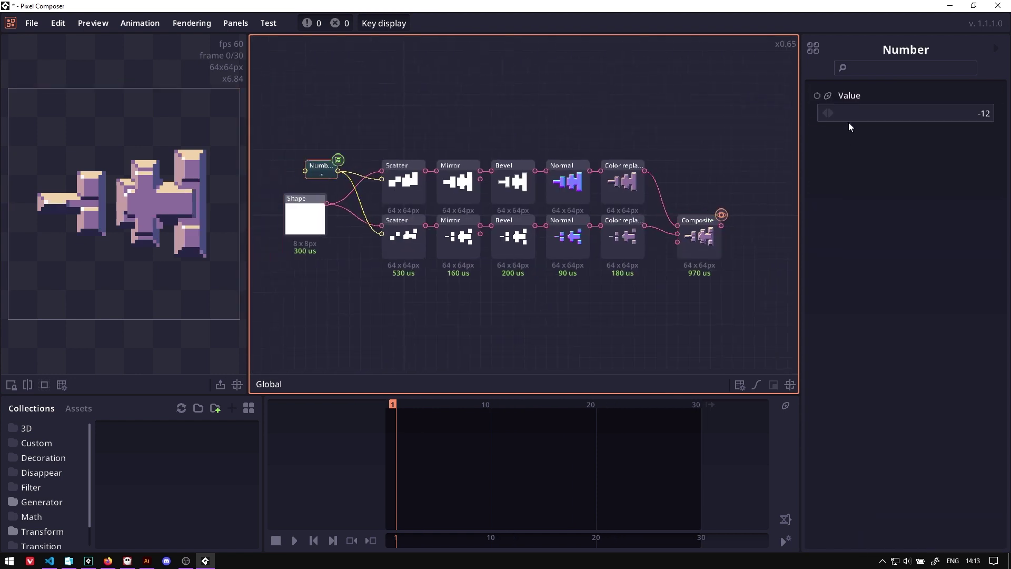
{"action": "left_click_drag", "start_coordinate": [849, 120], "coordinate": [852, 19]}
Step: Duplicate the lower chain from Scatter to Color replace and place the copy beneath it as a third row
{"action": "left_click_drag", "start_coordinate": [361, 306], "coordinate": [639, 242]}
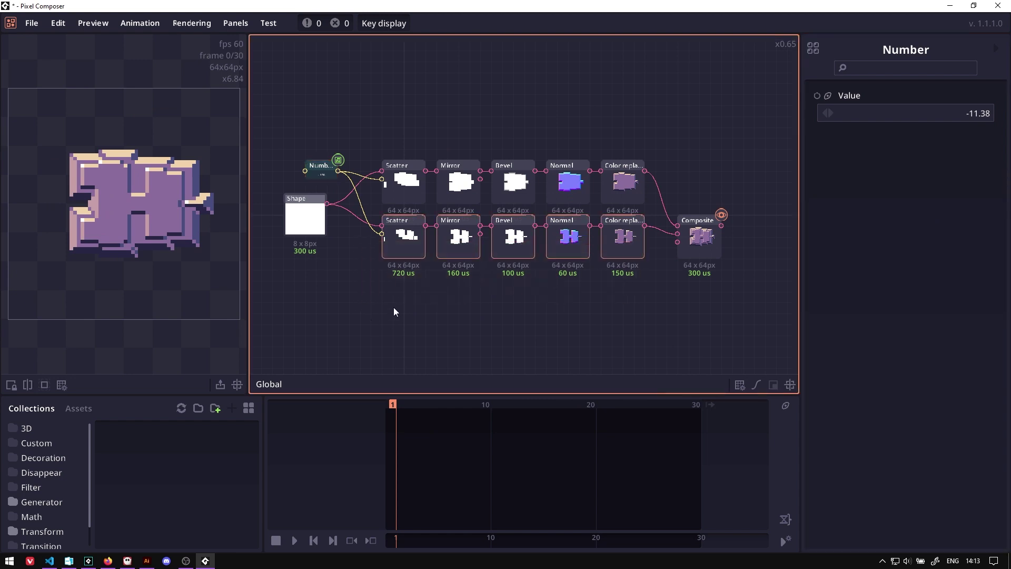
{"action": "key", "text": "ctrl+d"}
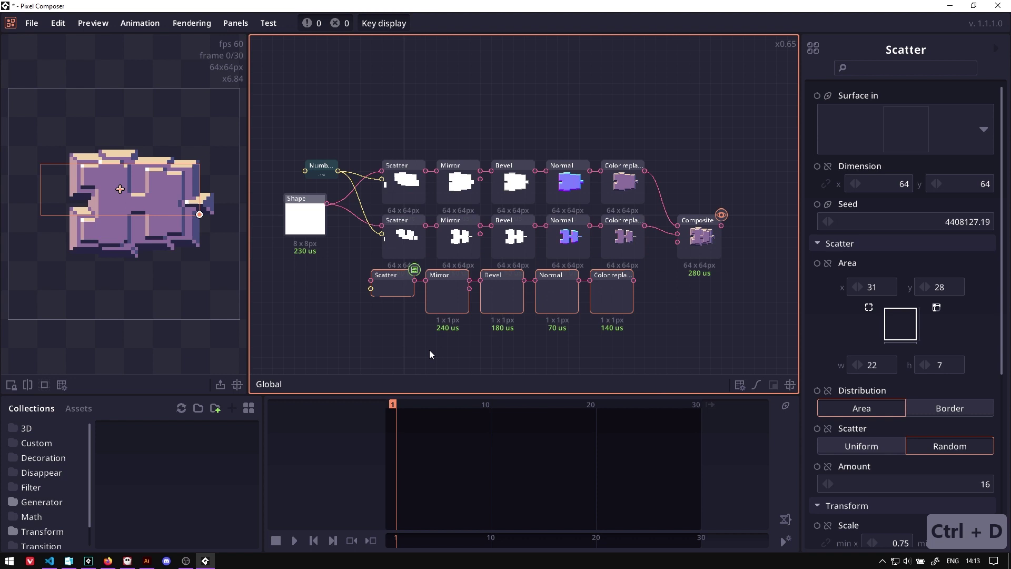
{"action": "left_click", "coordinate": [436, 355]}
{"action": "left_click_drag", "start_coordinate": [339, 294], "coordinate": [363, 282]}
Step: Add a Math node fed by the Number output beside the third Scatter node and set its b value to 10
{"action": "scroll", "coordinate": [405, 280], "scroll_direction": "up", "scroll_amount": 1}
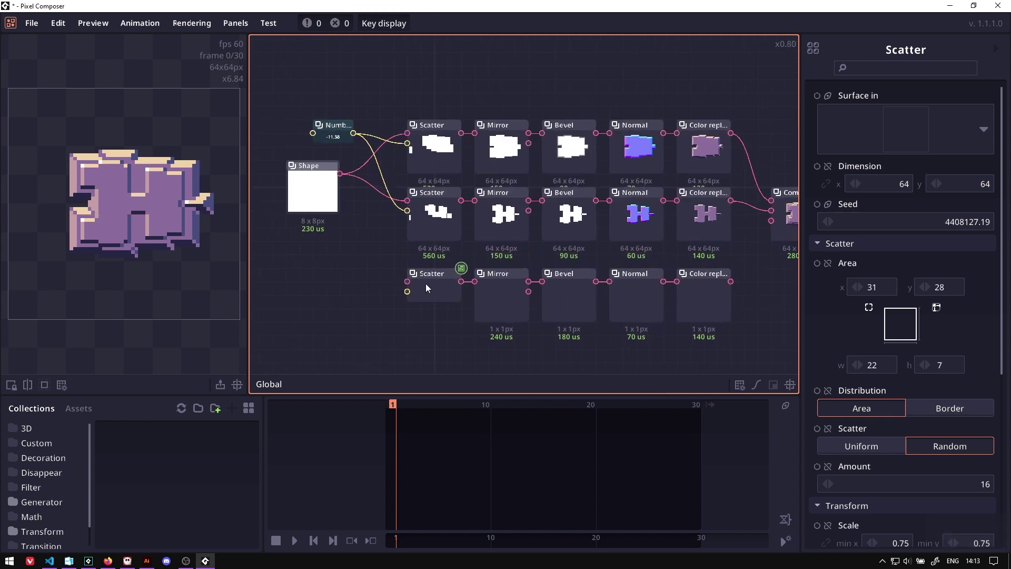
{"action": "left_click_drag", "start_coordinate": [315, 257], "coordinate": [355, 245]}
{"action": "left_click", "coordinate": [380, 132]}
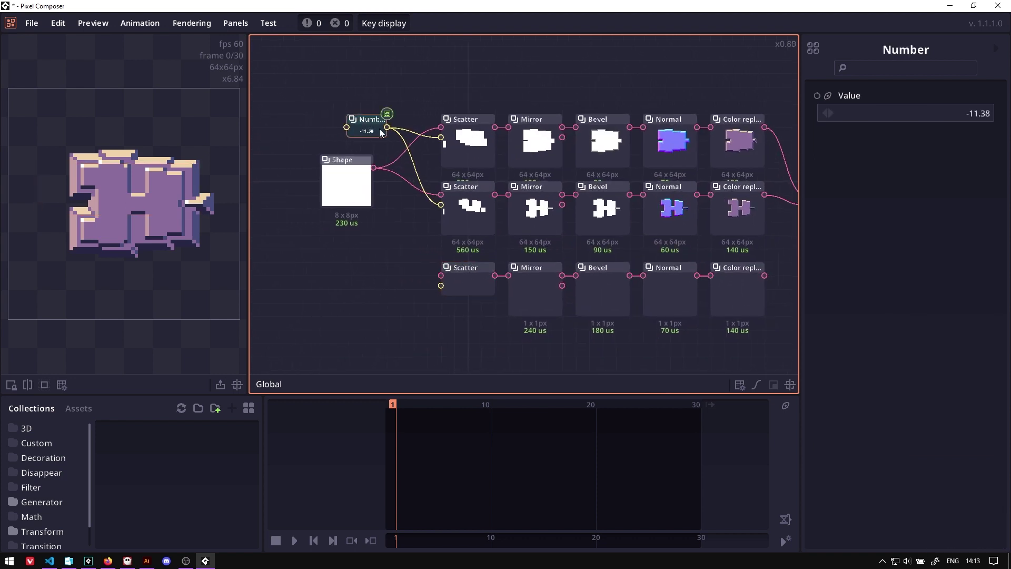
{"action": "left_click_drag", "start_coordinate": [388, 127], "coordinate": [392, 271]}
{"action": "type", "text": "math"}
{"action": "key", "text": "Return"}
{"action": "left_click", "coordinate": [406, 279]}
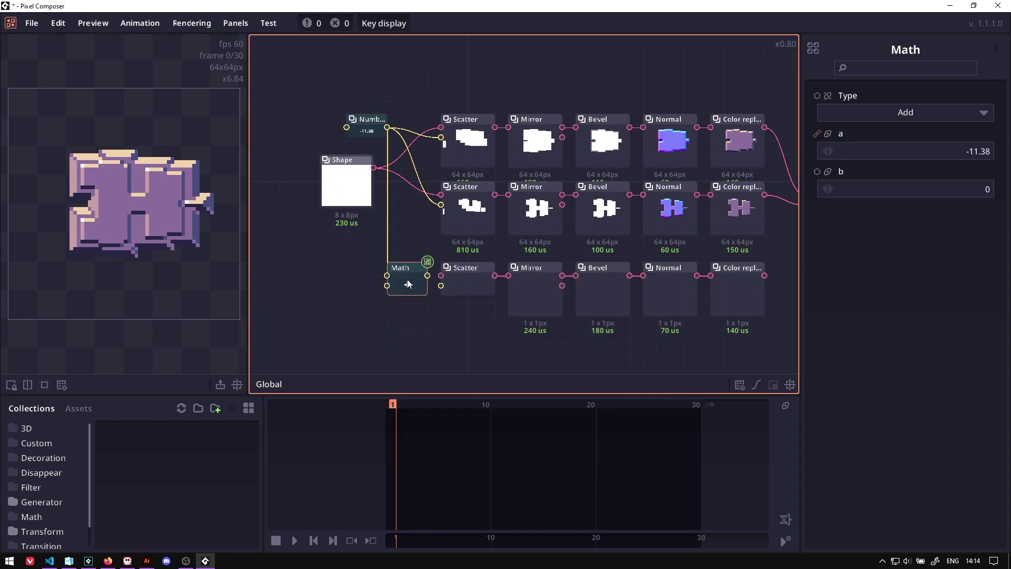
{"action": "left_click", "coordinate": [894, 187]}
{"action": "type", "text": "10"}
{"action": "key", "text": "Return"}
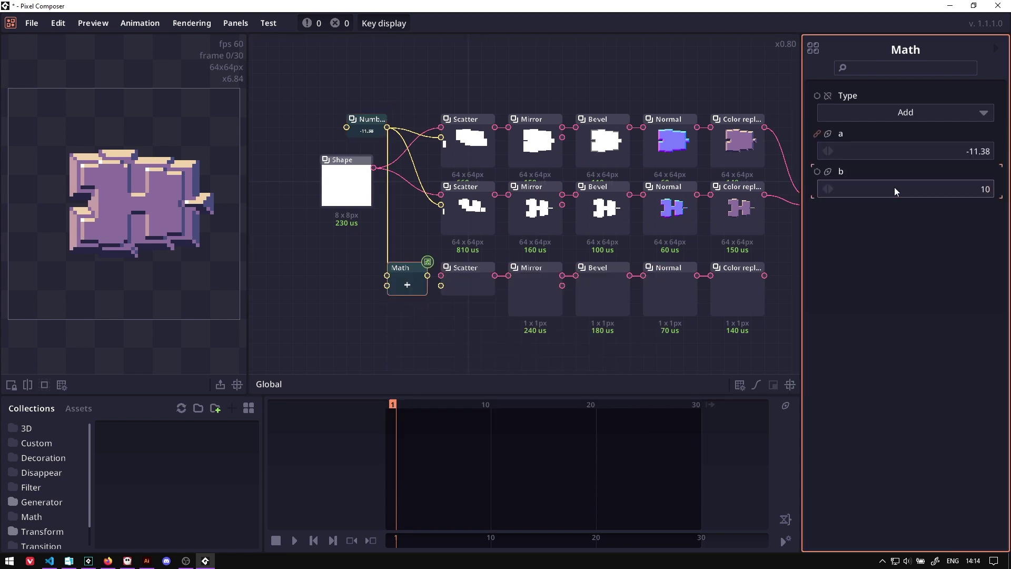
Step: Connect the Shape and Math outputs to the third Scatter node's surface and seed inputs, and set its amount to 4
{"action": "left_click_drag", "start_coordinate": [438, 274], "coordinate": [374, 170]}
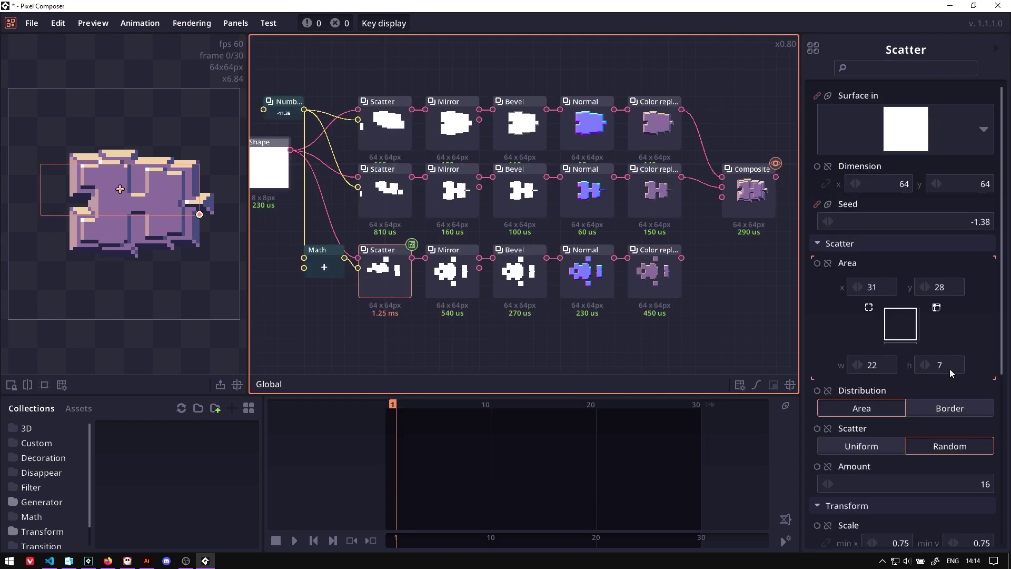
{"action": "scroll", "coordinate": [951, 370], "scroll_direction": "down", "scroll_amount": 3}
{"action": "left_click", "coordinate": [932, 316]}
{"action": "type", "text": "4"}
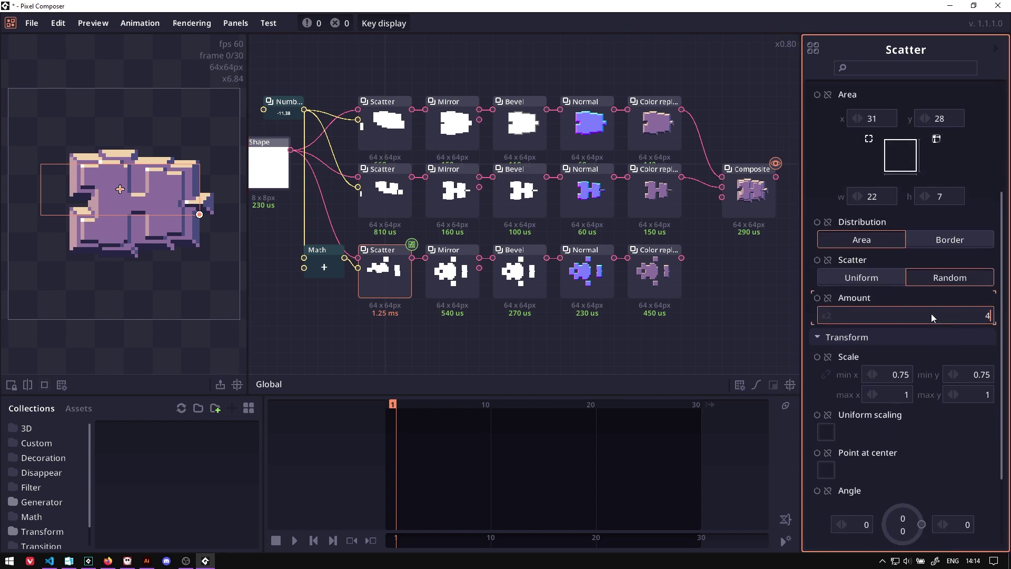
{"action": "key", "text": "Return"}
Step: Set the third Scatter node's scale to a minimum of 0.5 and a maximum of 0.75 on both axes
{"action": "scroll", "coordinate": [932, 317], "scroll_direction": "down", "scroll_amount": 2}
{"action": "left_click", "coordinate": [890, 272]}
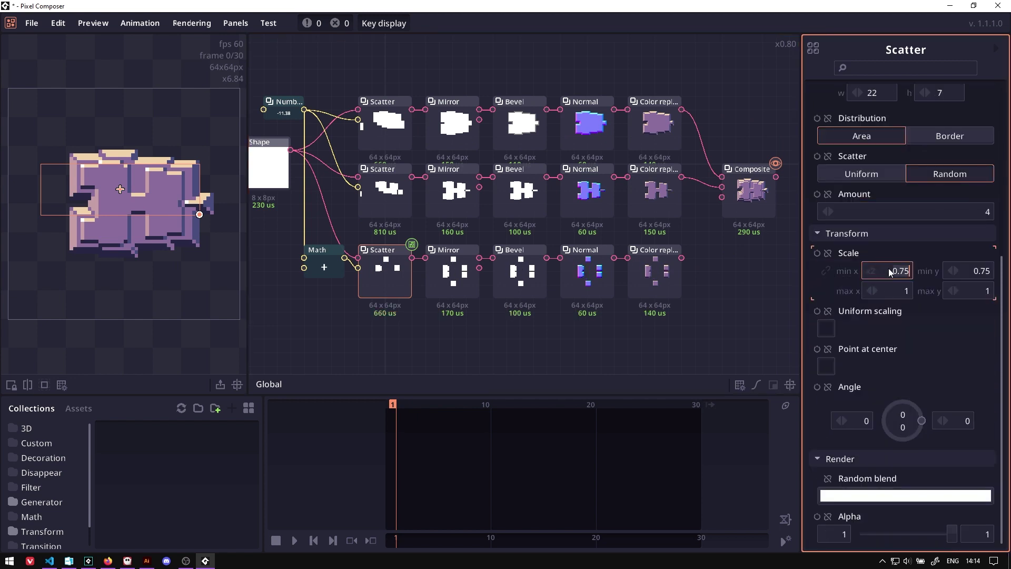
{"action": "type", "text": "0.5"}
{"action": "key", "text": "Tab"}
{"action": "type", "text": "0.75"}
{"action": "key", "text": "Tab"}
{"action": "type", "text": "0."}
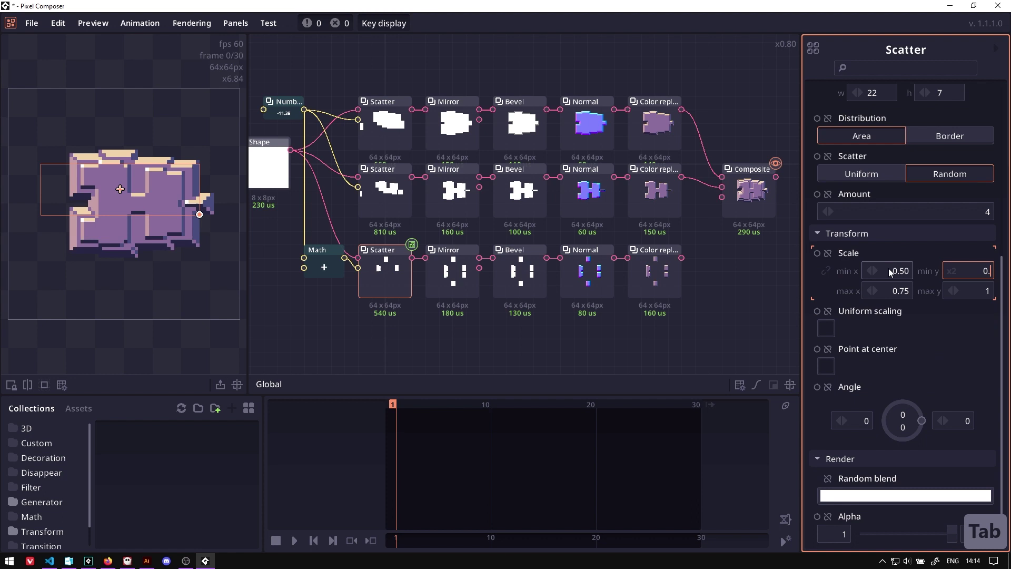
{"action": "type", "text": "5"}
{"action": "key", "text": "Tab"}
{"action": "type", "text": "0.75"}
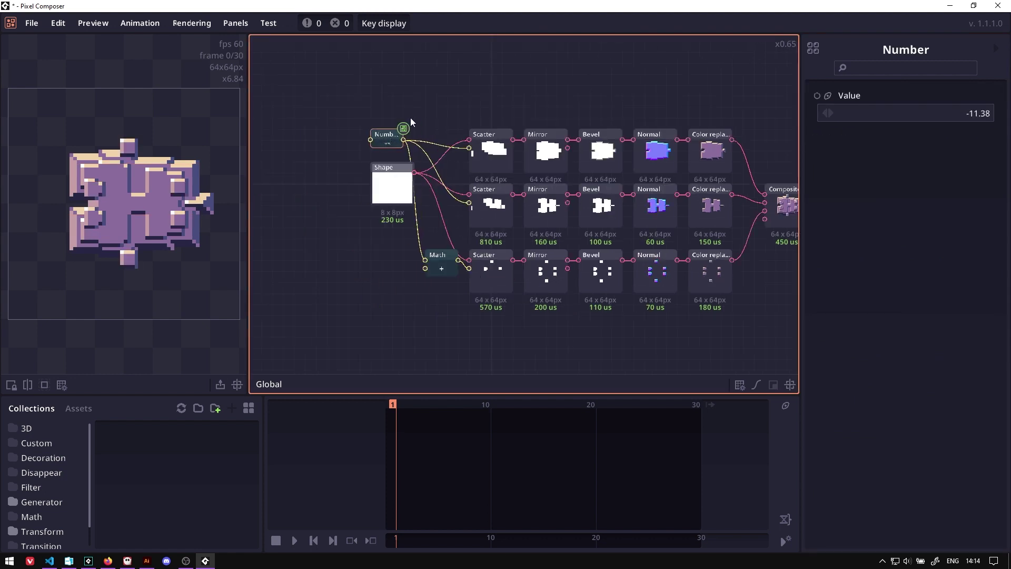
Step: Change the Number node's value to -11.13 to try another ship variation
{"action": "left_click_drag", "start_coordinate": [538, 124], "coordinate": [502, 119]}
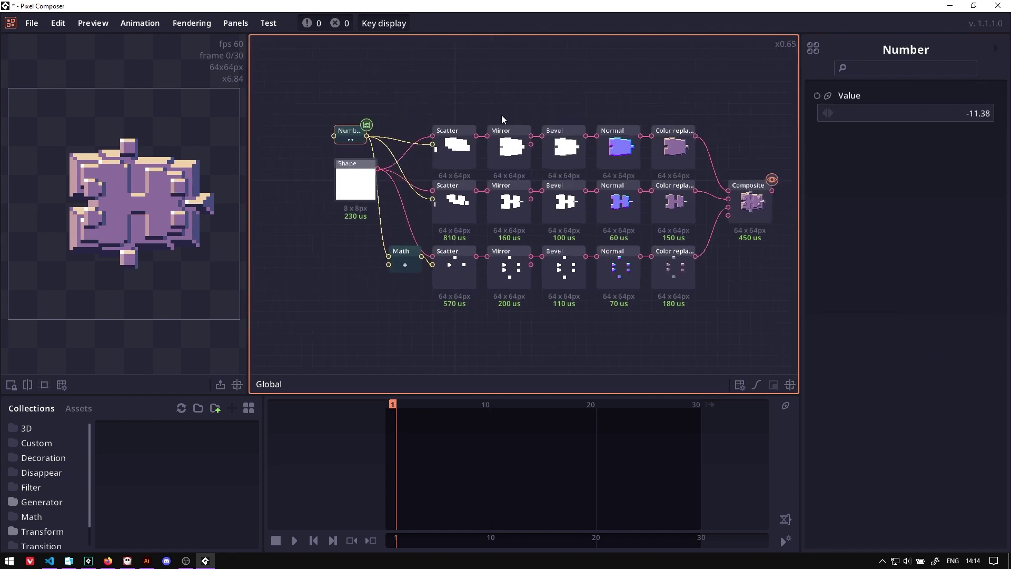
{"action": "left_click_drag", "start_coordinate": [851, 109], "coordinate": [688, 167]}
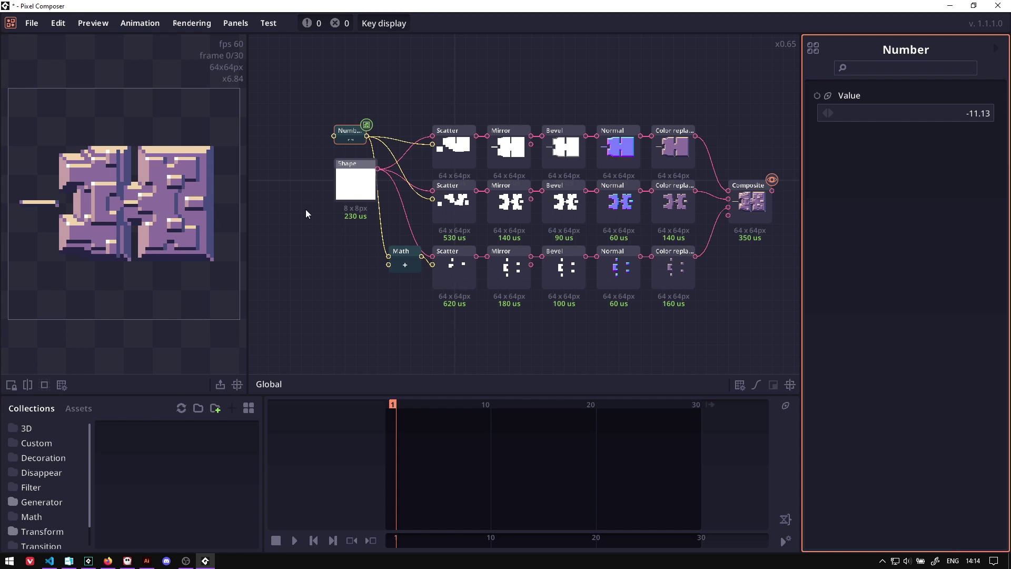
Step: Reposition the Shape node slightly and raise its corner radius to round the source rectangle
{"action": "left_click_drag", "start_coordinate": [346, 192], "coordinate": [335, 203]}
{"action": "left_click_drag", "start_coordinate": [362, 315], "coordinate": [343, 313]}
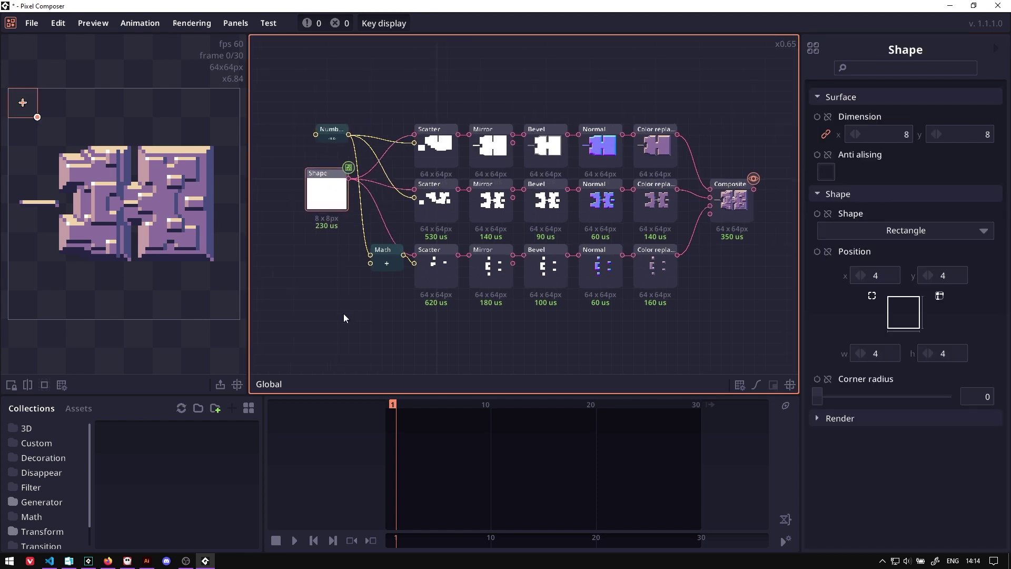
{"action": "scroll", "coordinate": [343, 318], "scroll_direction": "down", "scroll_amount": 1}
{"action": "left_click_drag", "start_coordinate": [807, 400], "coordinate": [832, 395]}
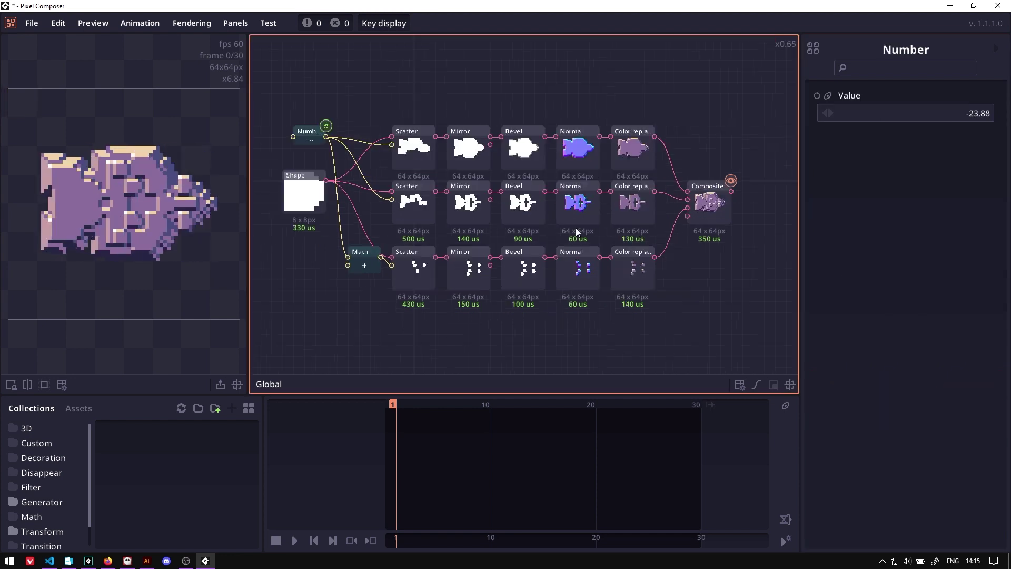
Step: Set the middle row's Normal node height to -1 and keep the Composite node as the previewed output
{"action": "left_click", "coordinate": [577, 208]}
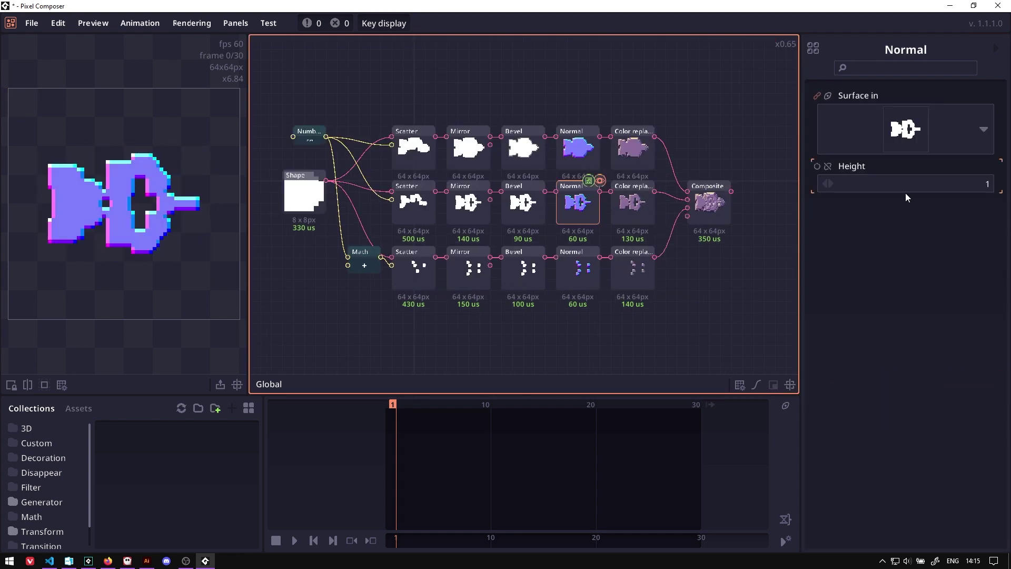
{"action": "left_click", "coordinate": [709, 196]}
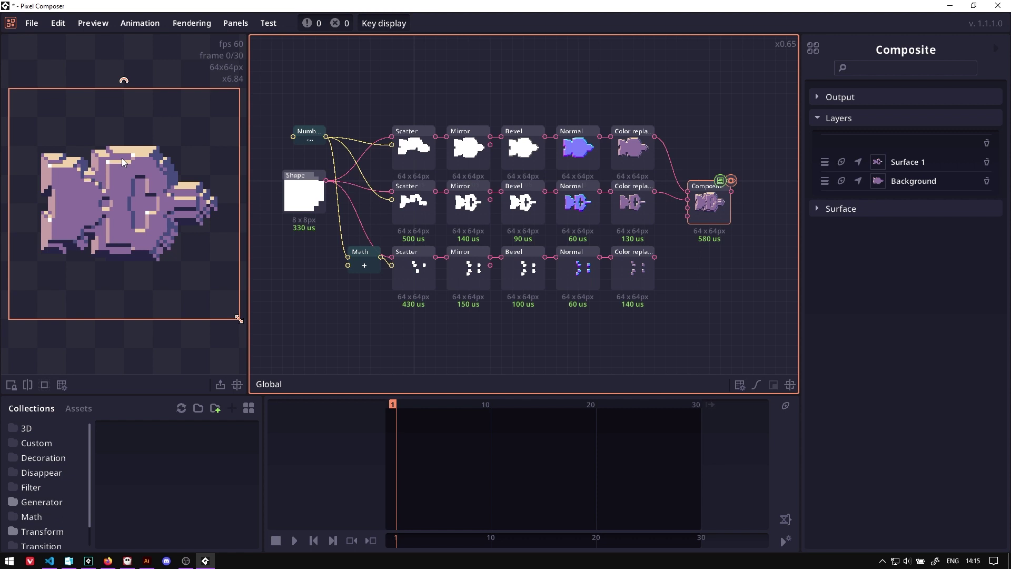
{"action": "left_click", "coordinate": [582, 208]}
{"action": "left_click", "coordinate": [912, 184]}
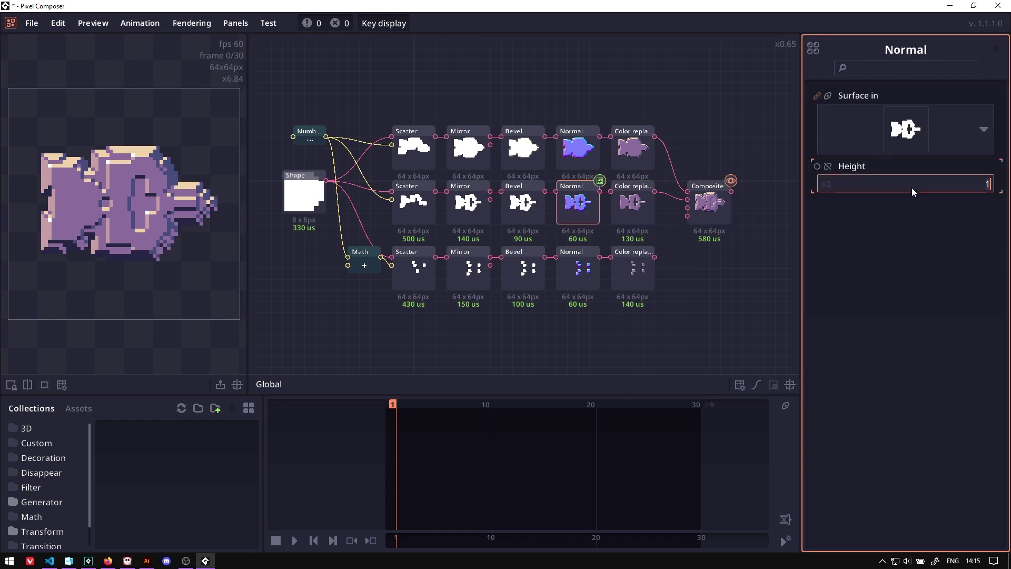
{"action": "type", "text": "-1"}
{"action": "key", "text": "Return"}
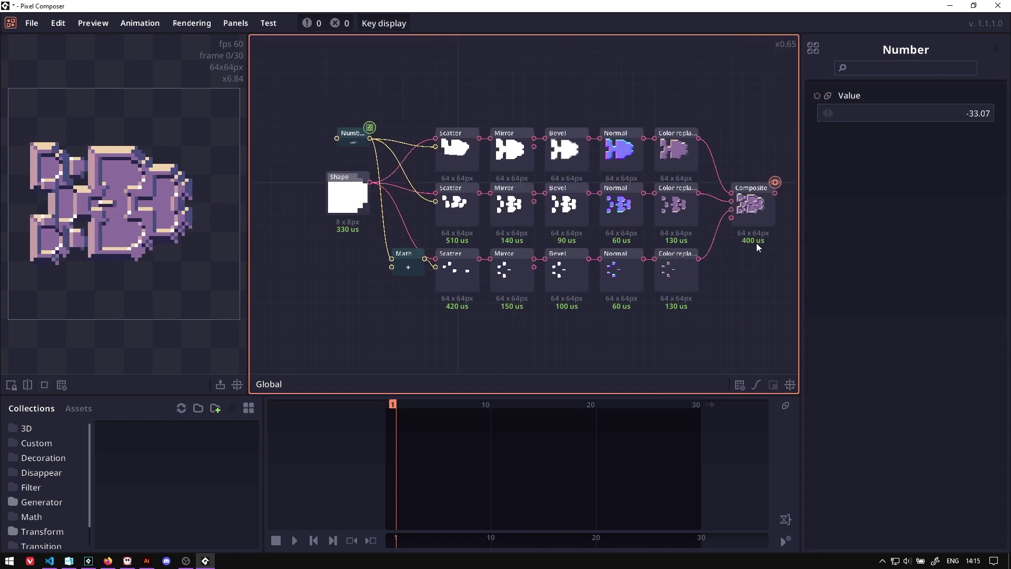
Step: Delete the Number node and add an Array create range node in its place
{"action": "scroll", "coordinate": [290, 72], "scroll_direction": "up", "scroll_amount": 3}
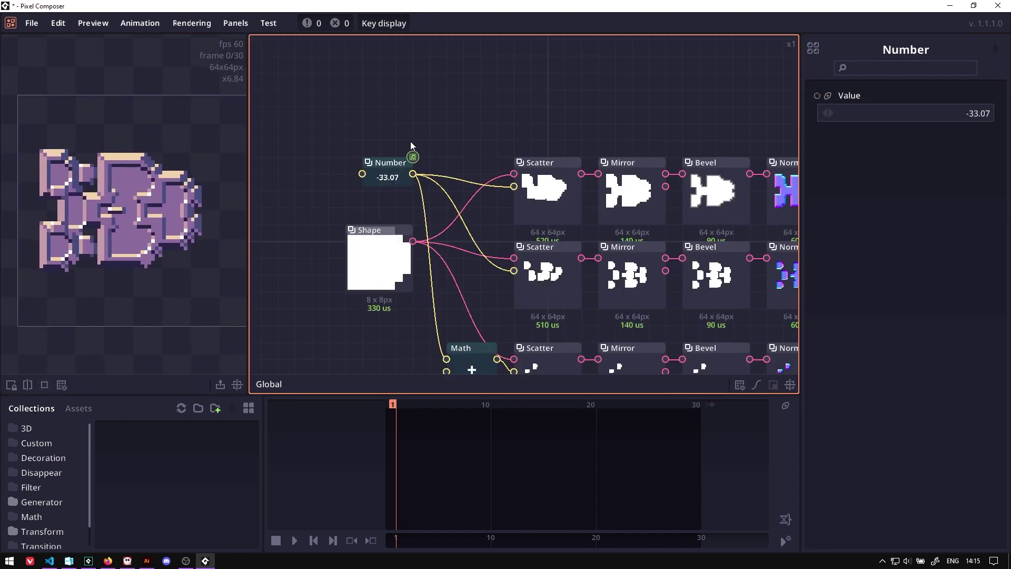
{"action": "scroll", "coordinate": [402, 106], "scroll_direction": "down", "scroll_amount": 2}
{"action": "key", "text": "Delete"}
{"action": "right_click", "coordinate": [379, 129]}
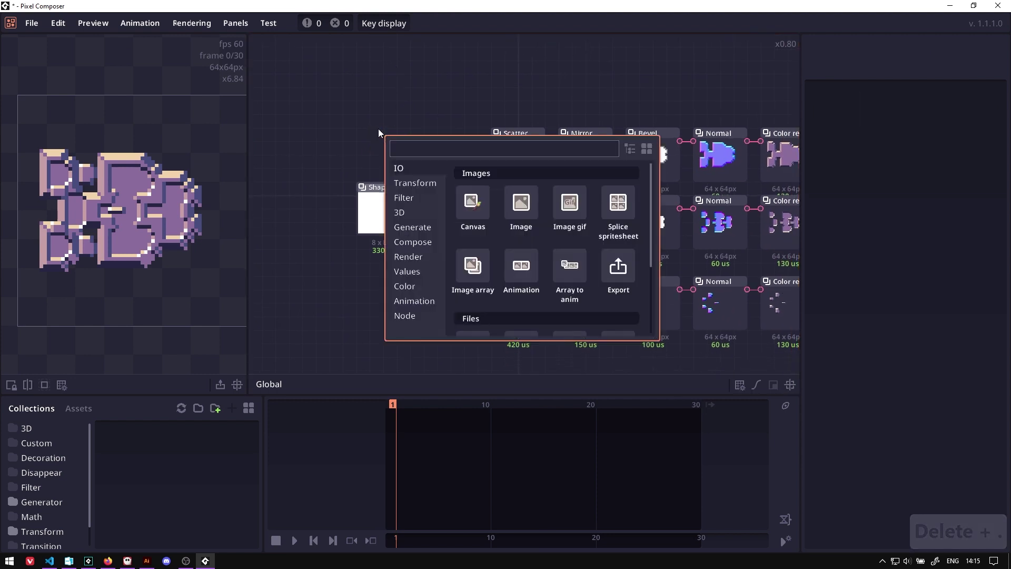
{"action": "left_click", "coordinate": [403, 274]}
{"action": "scroll", "coordinate": [580, 257], "scroll_direction": "down", "scroll_amount": 3}
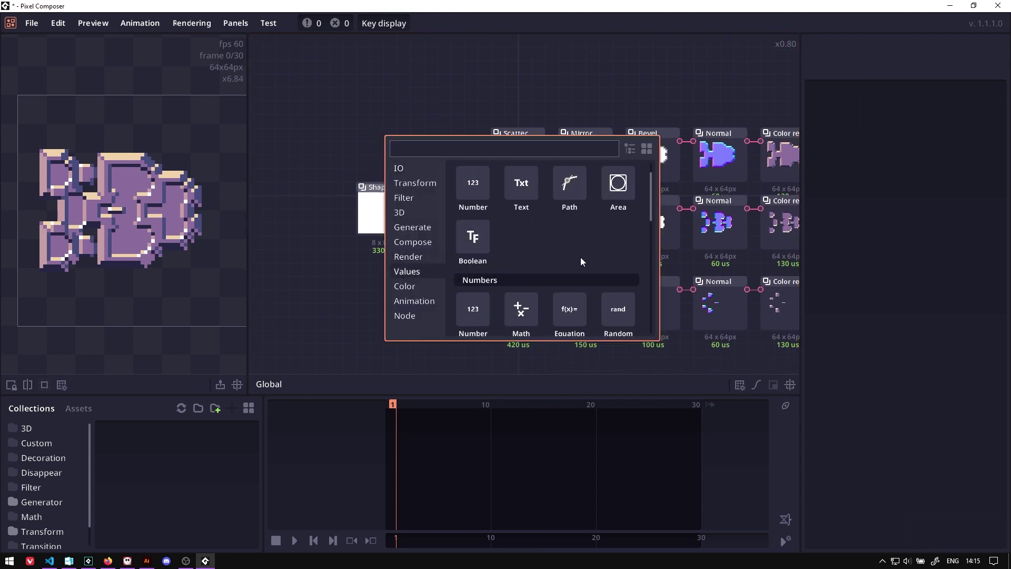
{"action": "scroll", "coordinate": [580, 257], "scroll_direction": "down", "scroll_amount": 3}
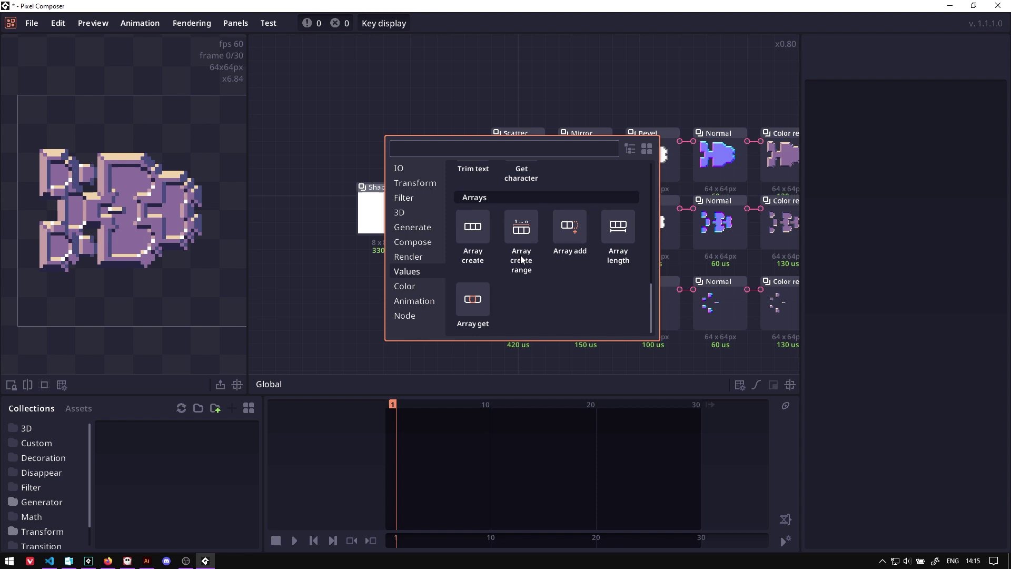
{"action": "left_click", "coordinate": [520, 274]}
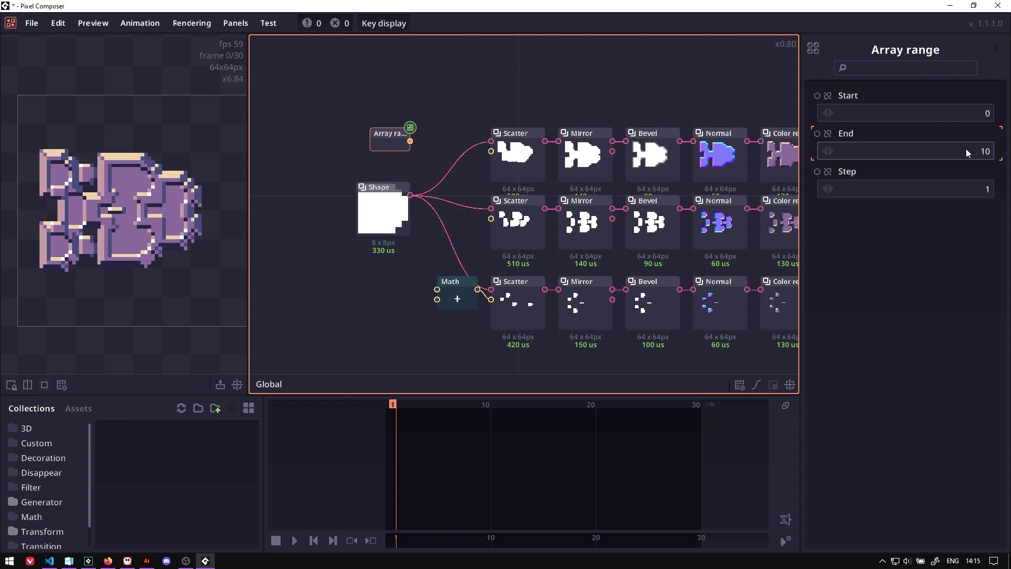
Step: Set the Array range node's start value to 1
{"action": "left_click", "coordinate": [966, 112]}
{"action": "type", "text": "1"}
{"action": "key", "text": "Return"}
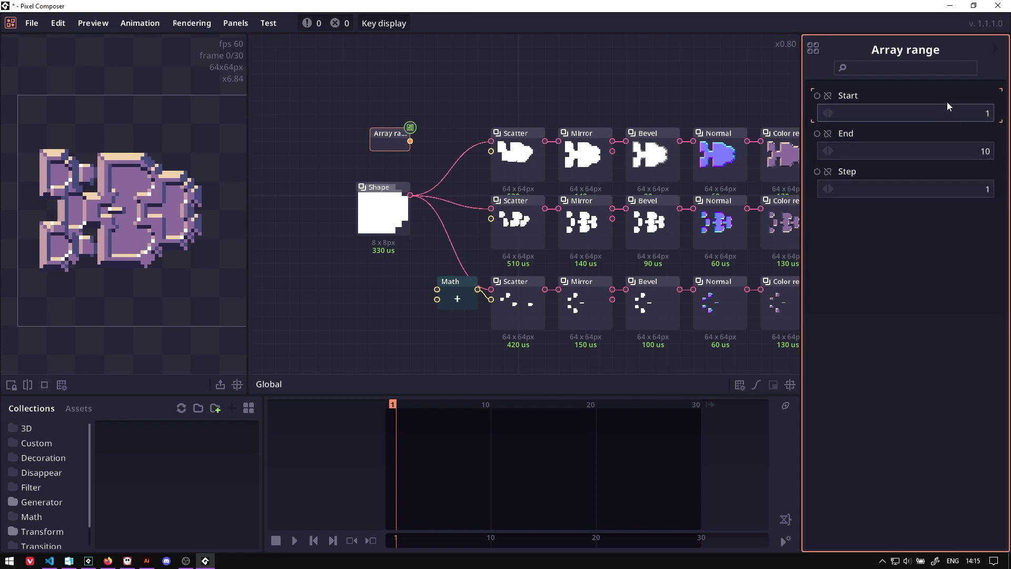
Step: Connect the Array range output to the seeds of the first two Scatter nodes and to the Math node's a input
{"action": "left_click", "coordinate": [464, 139]}
{"action": "scroll", "coordinate": [463, 139], "scroll_direction": "up", "scroll_amount": 1}
{"action": "scroll", "coordinate": [413, 143], "scroll_direction": "down", "scroll_amount": 1}
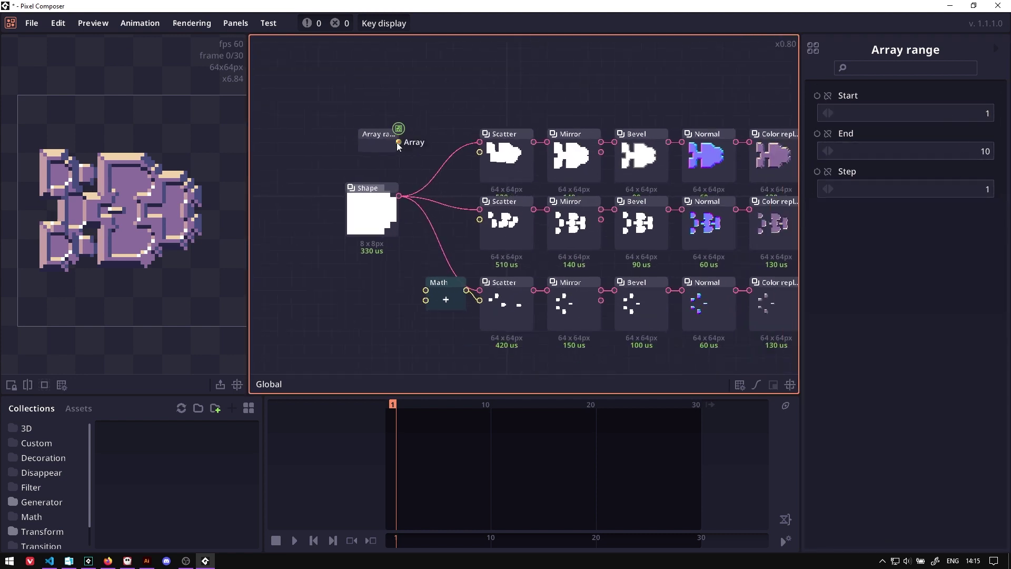
{"action": "left_click_drag", "start_coordinate": [398, 142], "coordinate": [480, 152]}
{"action": "left_click_drag", "start_coordinate": [398, 142], "coordinate": [479, 220]}
{"action": "left_click_drag", "start_coordinate": [398, 142], "coordinate": [426, 290]}
Step: Examine several of the generated ship variants one after another in the preview
{"action": "scroll", "coordinate": [344, 276], "scroll_direction": "down", "scroll_amount": 1}
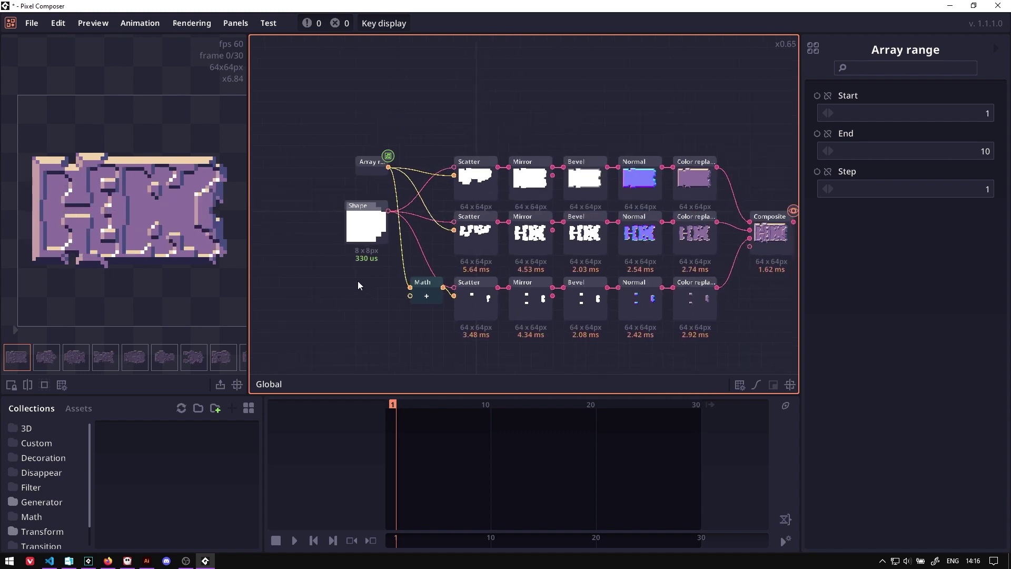
{"action": "left_click", "coordinate": [84, 358]}
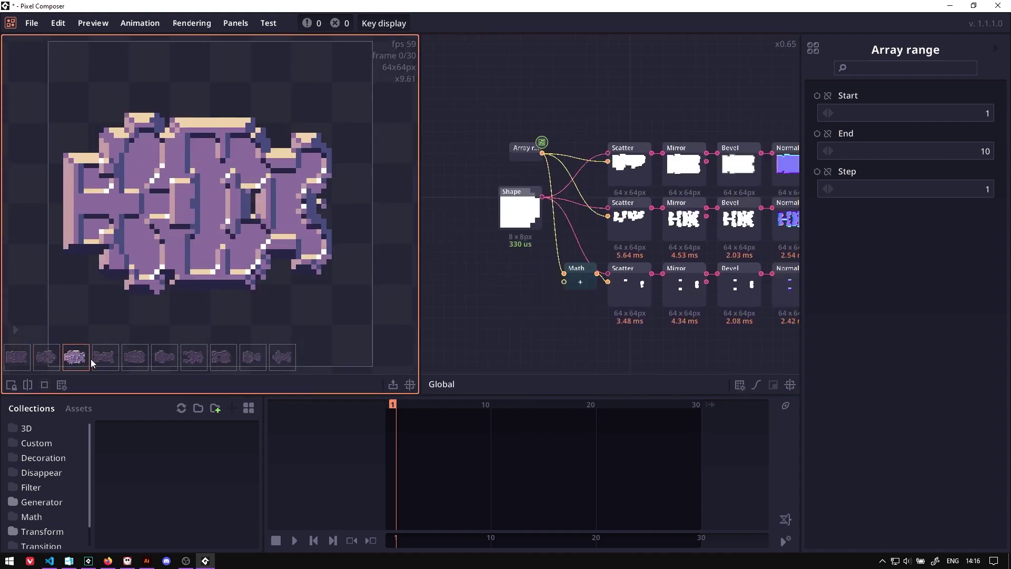
{"action": "left_click", "coordinate": [105, 359]}
{"action": "left_click", "coordinate": [134, 360]}
{"action": "left_click", "coordinate": [162, 360]}
{"action": "left_click", "coordinate": [194, 359]}
{"action": "scroll", "coordinate": [717, 318], "scroll_direction": "down", "scroll_amount": 1}
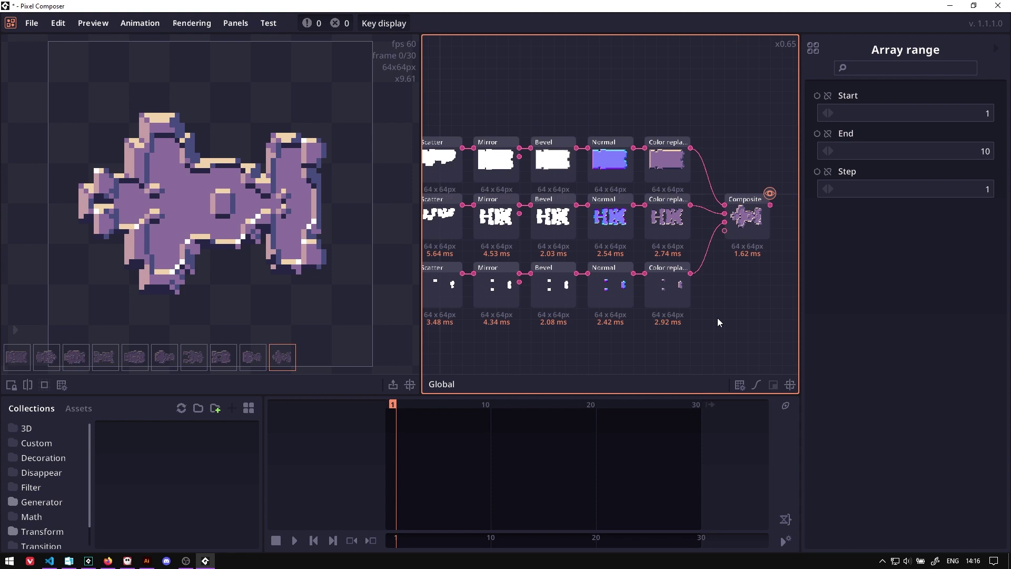
Step: Try a white-to-grey gradient as the Random blend of the first Scatter node
{"action": "scroll", "coordinate": [717, 318], "scroll_direction": "left", "scroll_amount": 3}
{"action": "left_click", "coordinate": [523, 165]}
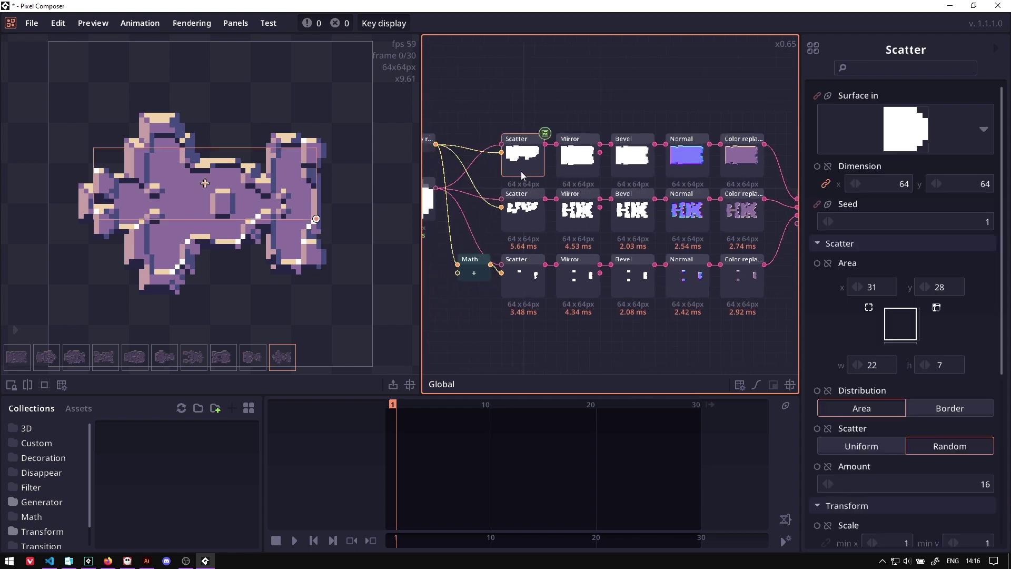
{"action": "scroll", "coordinate": [924, 353], "scroll_direction": "down", "scroll_amount": 5}
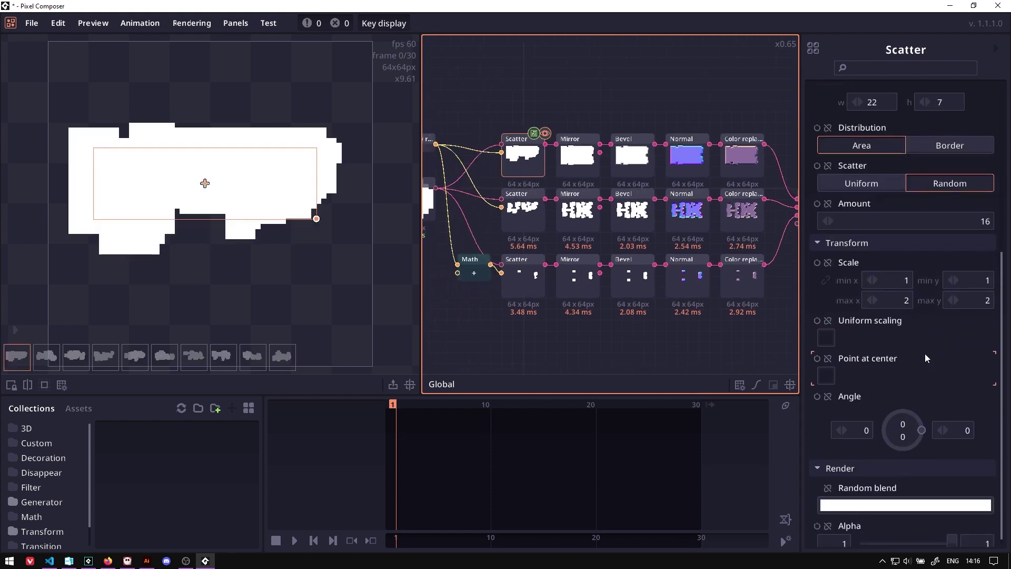
{"action": "left_click", "coordinate": [838, 495]}
{"action": "left_click", "coordinate": [639, 191]}
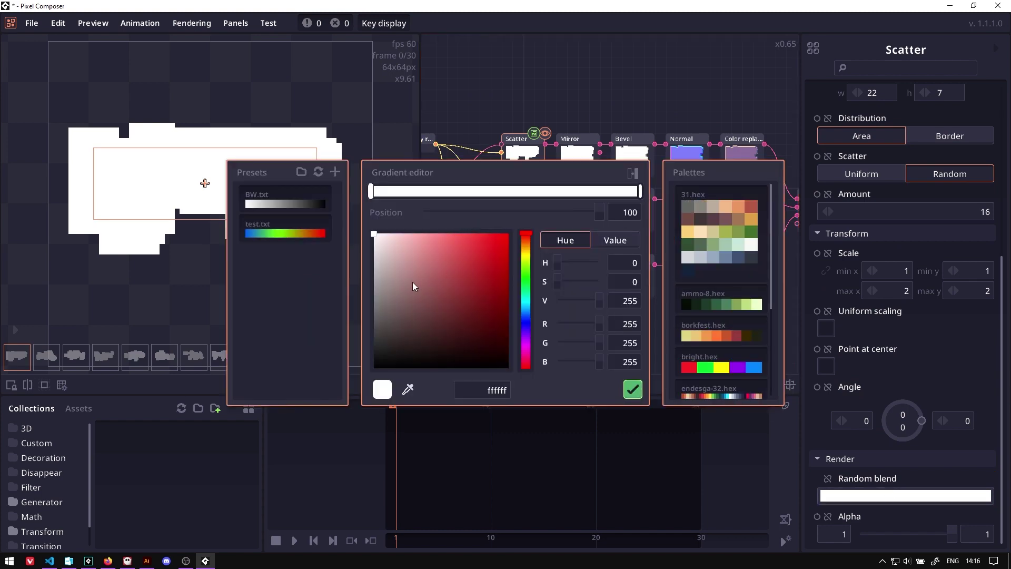
{"action": "left_click_drag", "start_coordinate": [413, 283], "coordinate": [365, 320]}
{"action": "left_click", "coordinate": [632, 390]}
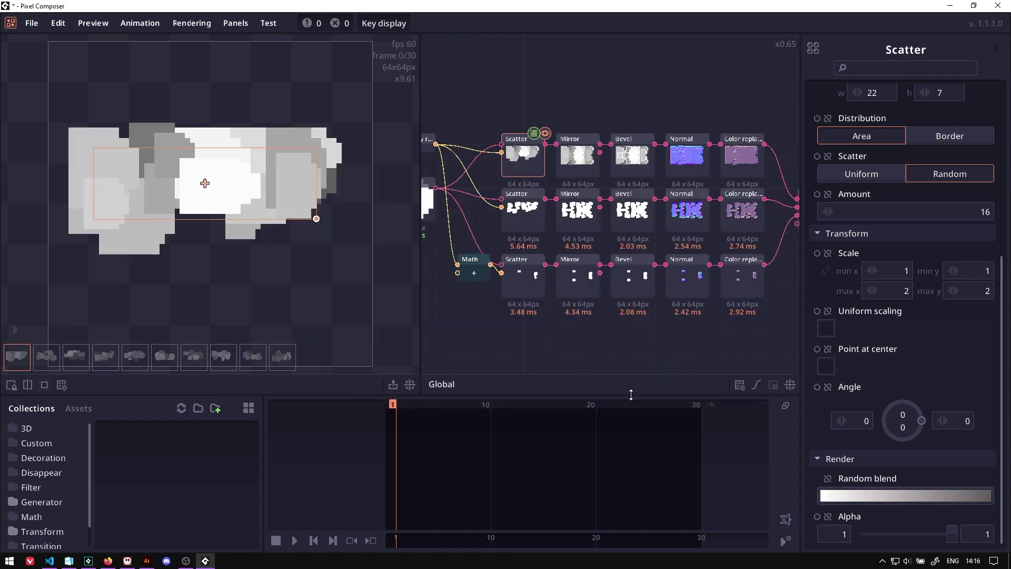
Step: Preview the Composite node's result and examine the Random blend setting of the second Scatter node
{"action": "left_click_drag", "start_coordinate": [621, 356], "coordinate": [596, 343]}
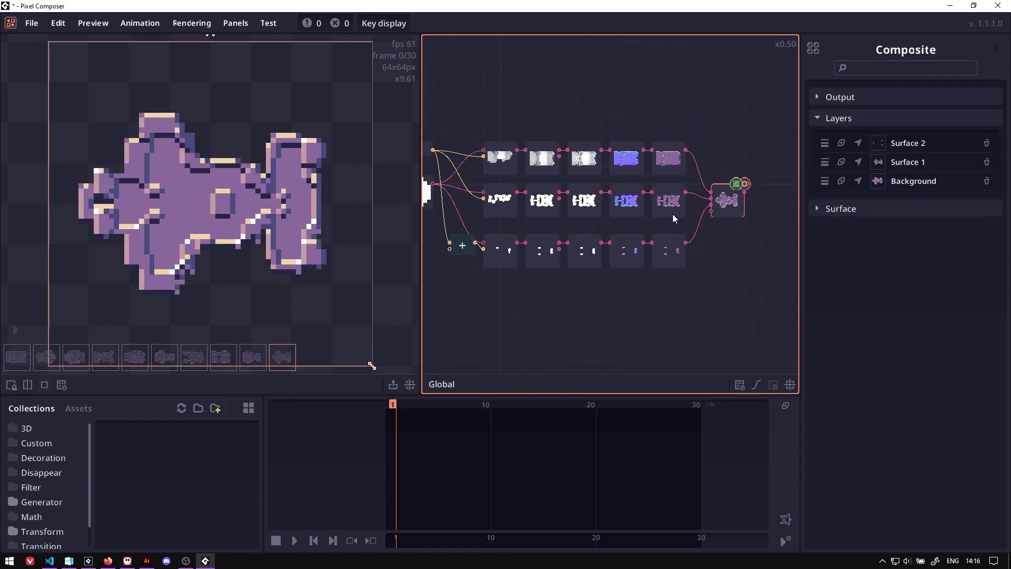
{"action": "scroll", "coordinate": [672, 214], "scroll_direction": "up", "scroll_amount": 2}
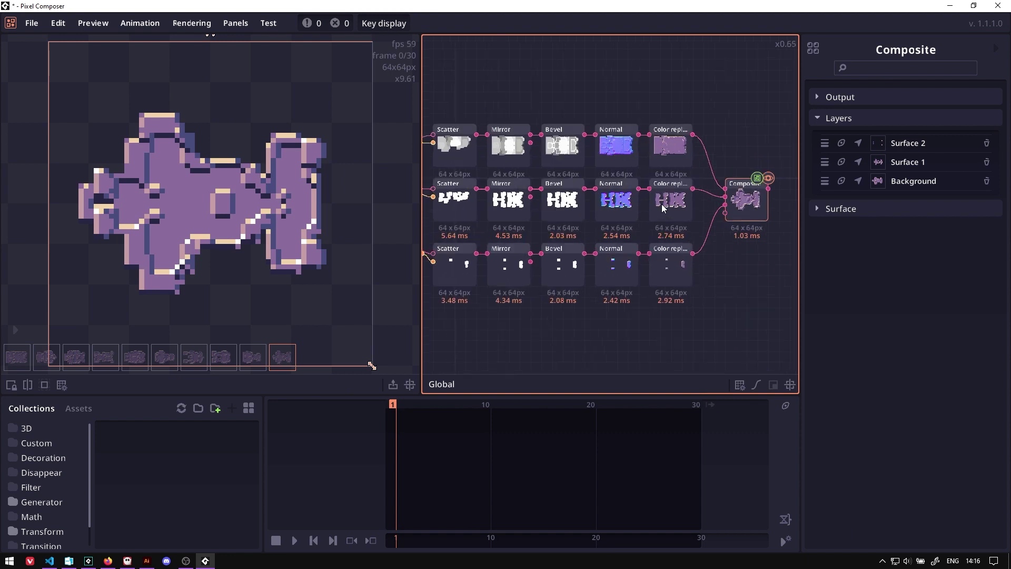
{"action": "left_click", "coordinate": [451, 199]}
{"action": "scroll", "coordinate": [853, 439], "scroll_direction": "down", "scroll_amount": 3}
{"action": "scroll", "coordinate": [853, 439], "scroll_direction": "down", "scroll_amount": 2}
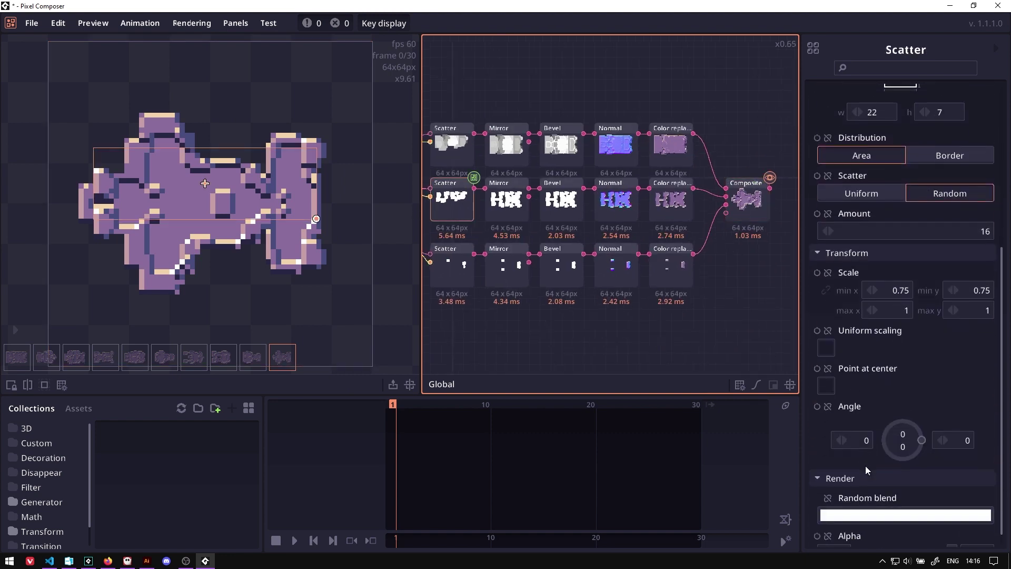
{"action": "left_click", "coordinate": [378, 62]}
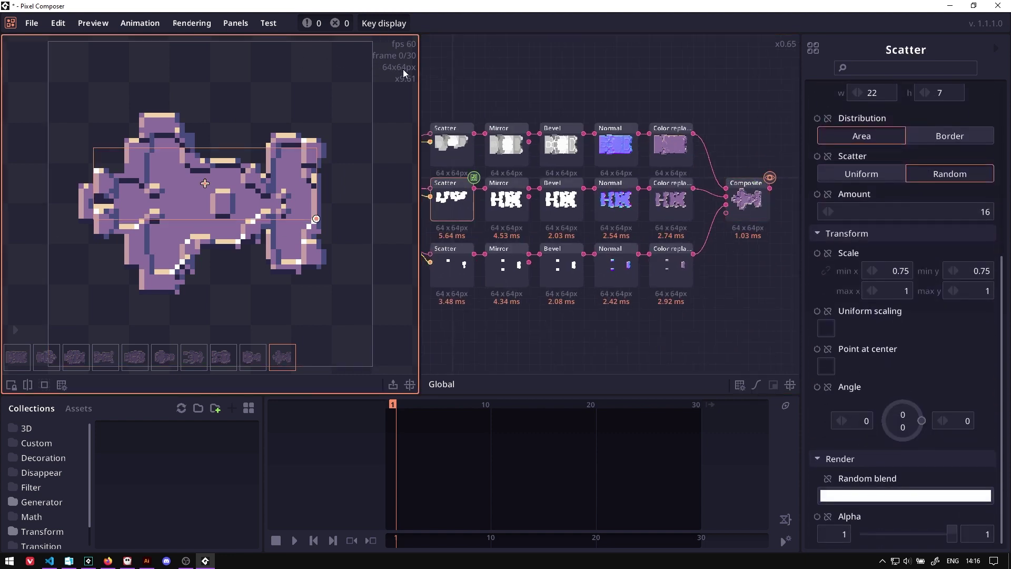
{"action": "left_click", "coordinate": [758, 208]}
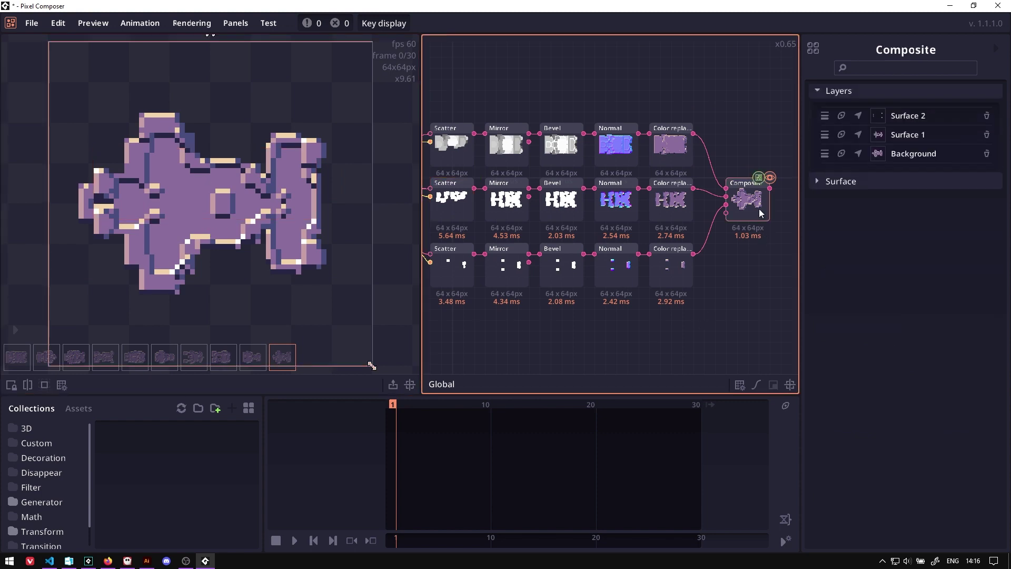
{"action": "left_click", "coordinate": [456, 204]}
{"action": "scroll", "coordinate": [909, 488], "scroll_direction": "down", "scroll_amount": 3}
{"action": "scroll", "coordinate": [910, 488], "scroll_direction": "down", "scroll_amount": 2}
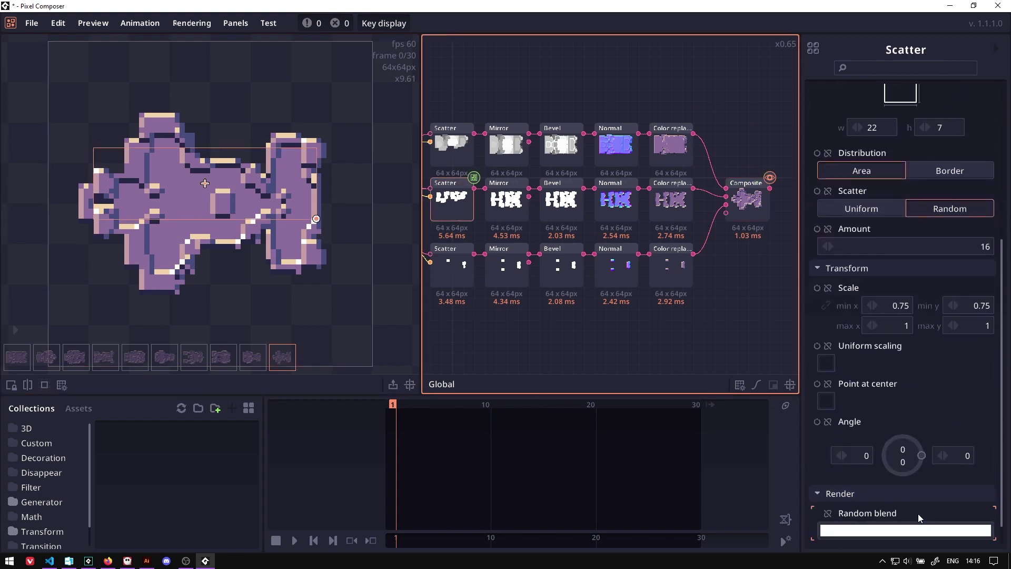
Step: Examine more ship variants in the Composite preview and open the preview's save options
{"action": "left_click", "coordinate": [128, 359]}
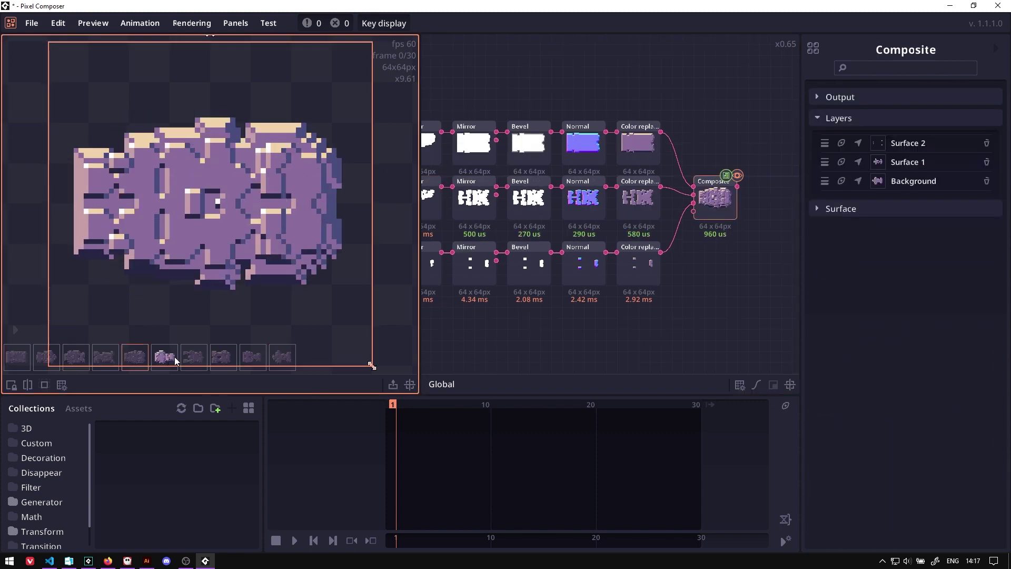
{"action": "left_click", "coordinate": [173, 359]}
{"action": "left_click", "coordinate": [196, 359]}
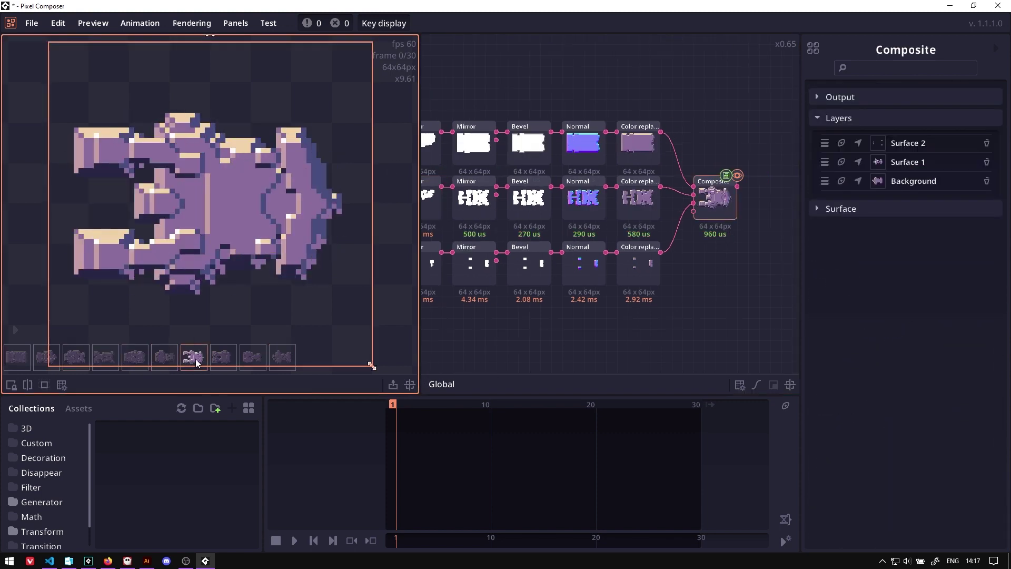
{"action": "right_click", "coordinate": [193, 184]}
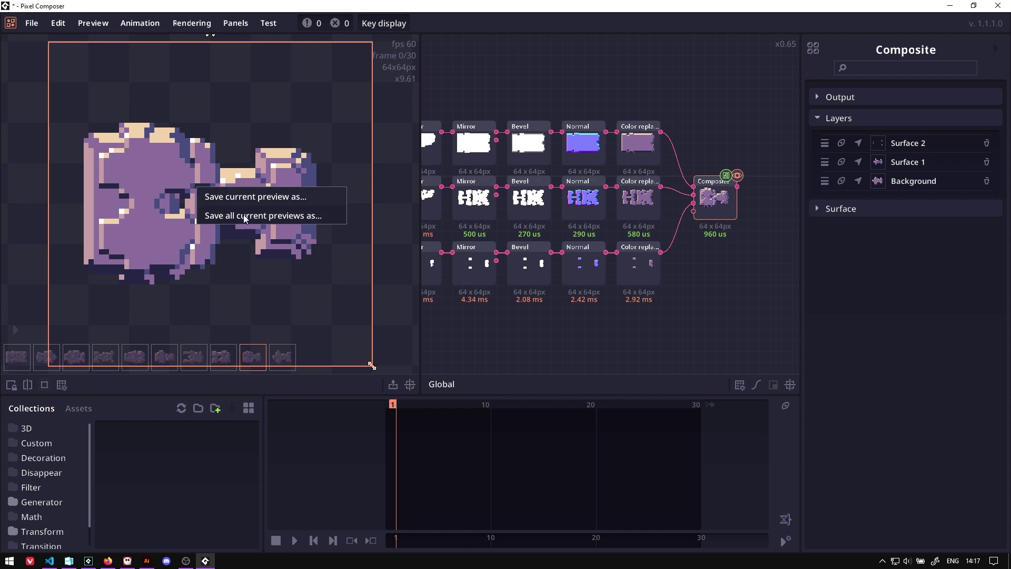
Step: Add a Render sprite sheet node connected to the Composite node's output
{"action": "left_click_drag", "start_coordinate": [749, 245], "coordinate": [612, 252]}
{"action": "scroll", "coordinate": [612, 251], "scroll_direction": "up", "scroll_amount": 1}
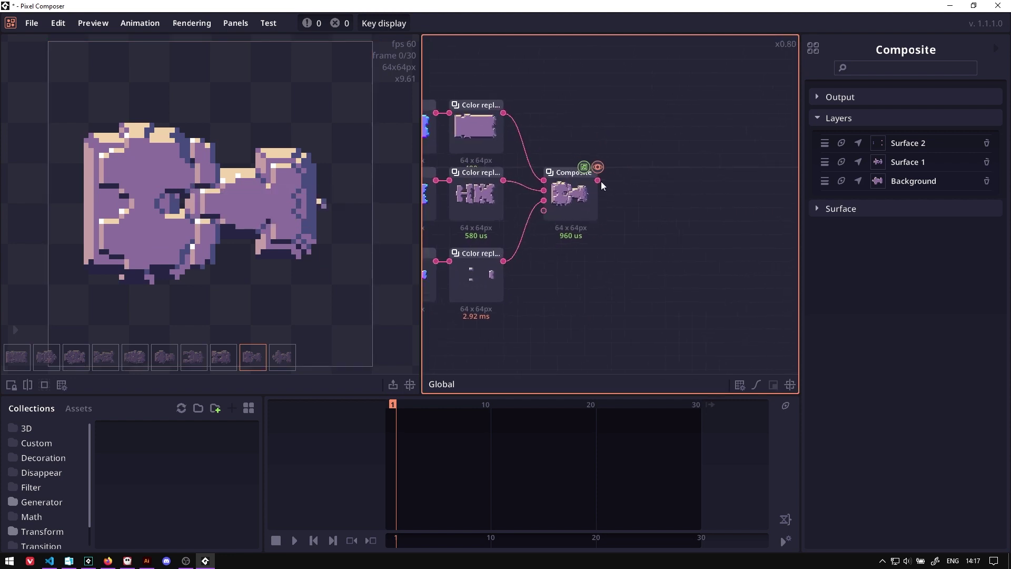
{"action": "left_click_drag", "start_coordinate": [598, 180], "coordinate": [628, 181]}
{"action": "type", "text": "sheet"}
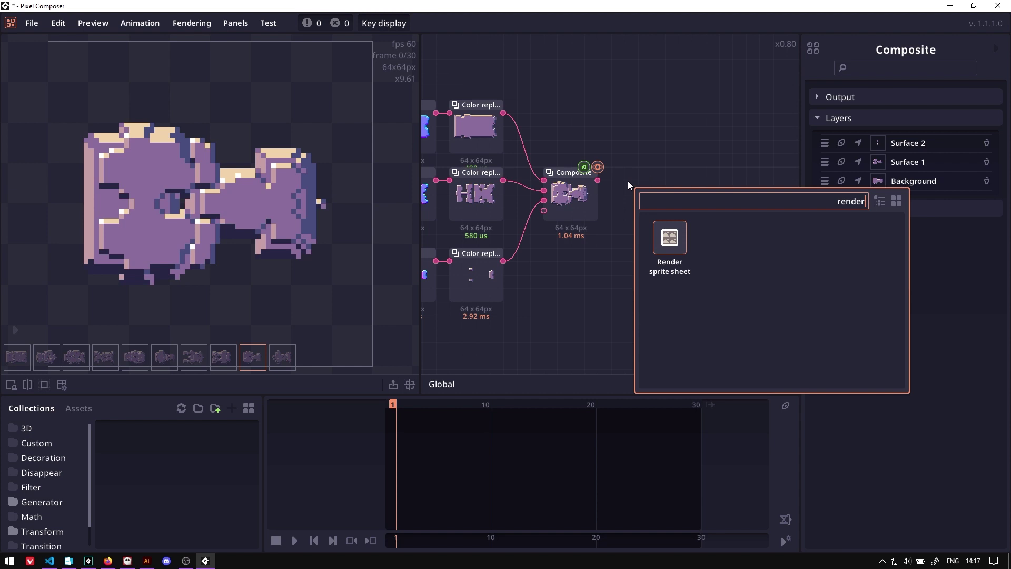
{"action": "left_click", "coordinate": [678, 241]}
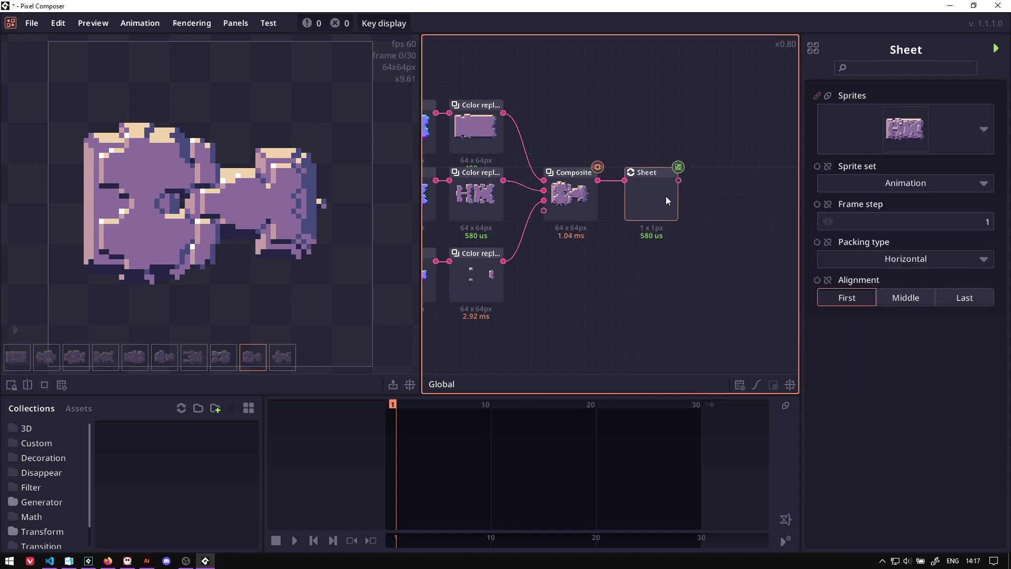
Step: Set the Sheet node's sprite set to Sprite array, render the sheet, and check the preview's save options
{"action": "left_click", "coordinate": [928, 184]}
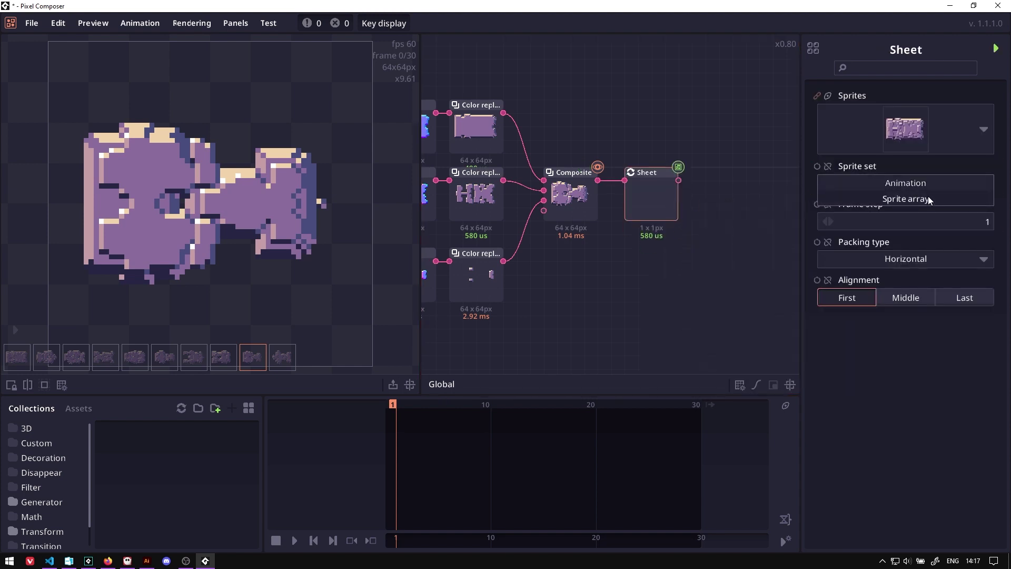
{"action": "left_click", "coordinate": [929, 201]}
{"action": "left_click", "coordinate": [993, 49]}
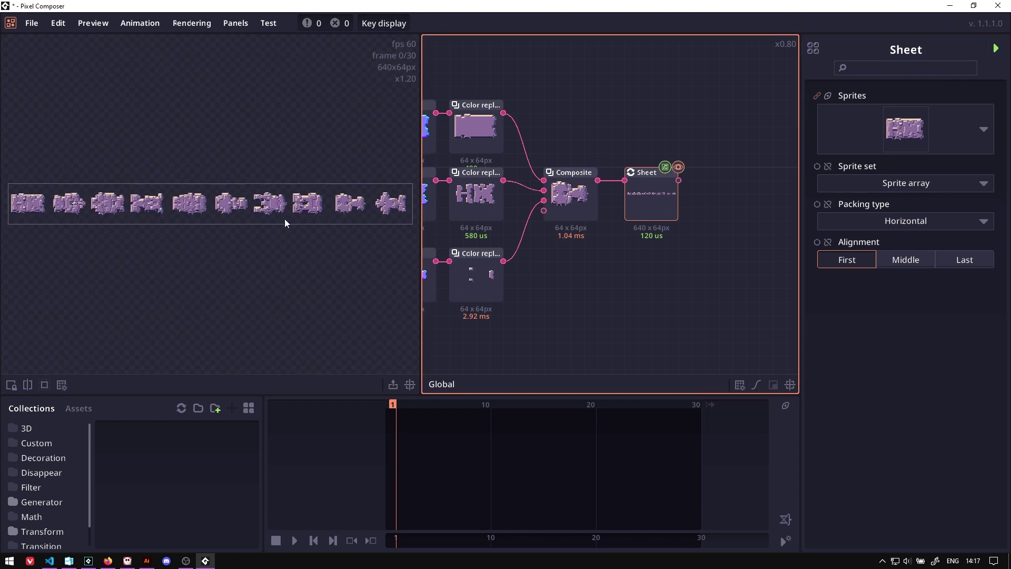
{"action": "right_click", "coordinate": [220, 209]}
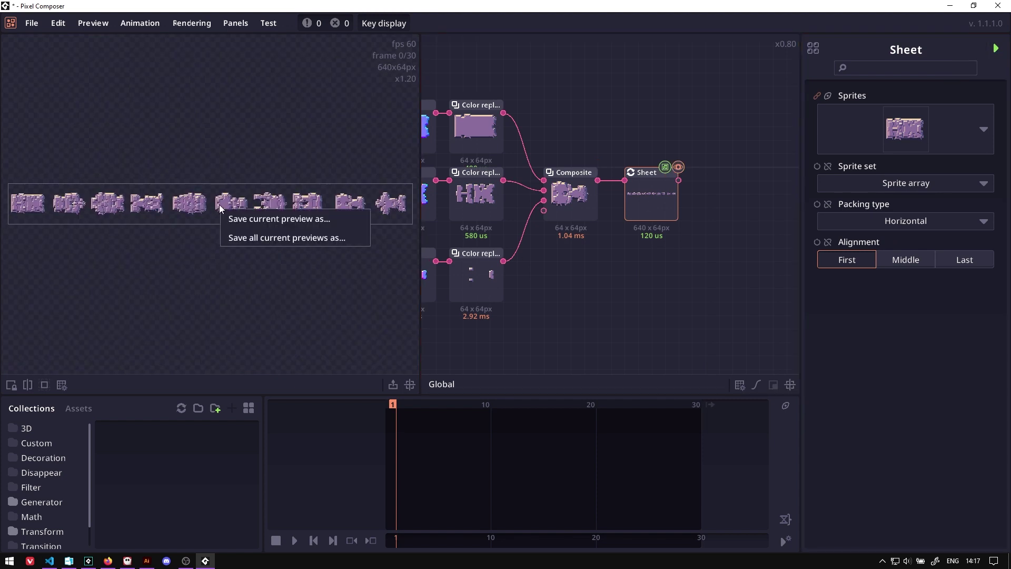
{"action": "left_click", "coordinate": [679, 183]}
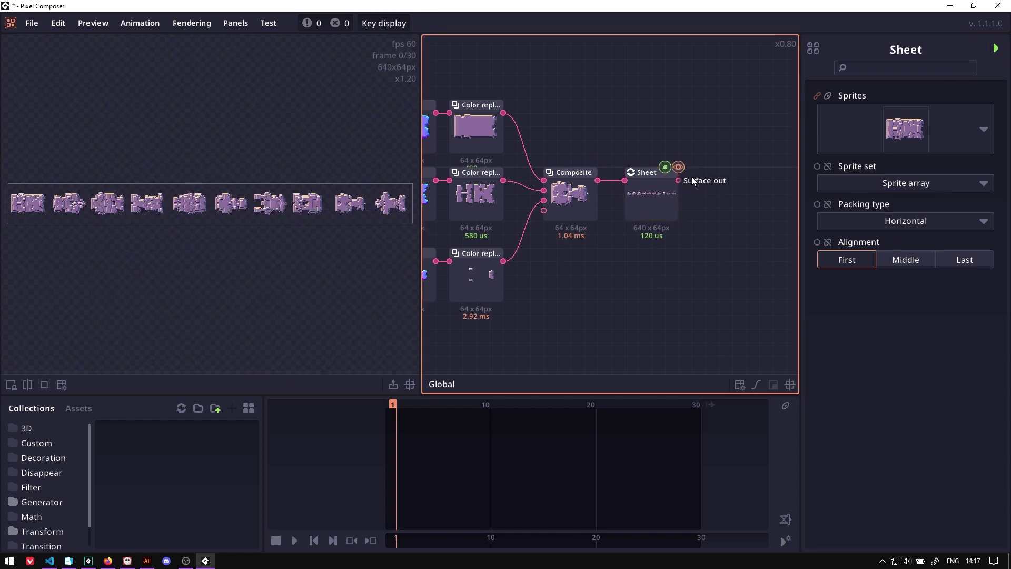
Step: Open the settings of the Array range node that feeds the Scatter seeds
{"action": "scroll", "coordinate": [685, 138], "scroll_direction": "down", "scroll_amount": 4}
{"action": "left_click_drag", "start_coordinate": [542, 81], "coordinate": [619, 112]}
{"action": "scroll", "coordinate": [618, 112], "scroll_direction": "down", "scroll_amount": 1}
{"action": "scroll", "coordinate": [467, 158], "scroll_direction": "up", "scroll_amount": 1}
{"action": "left_click", "coordinate": [485, 136]}
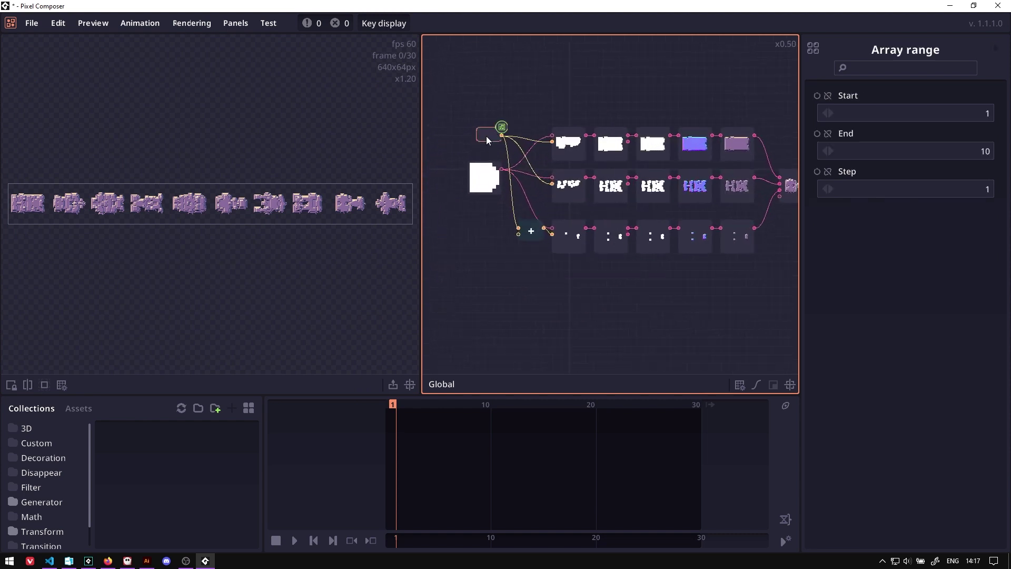